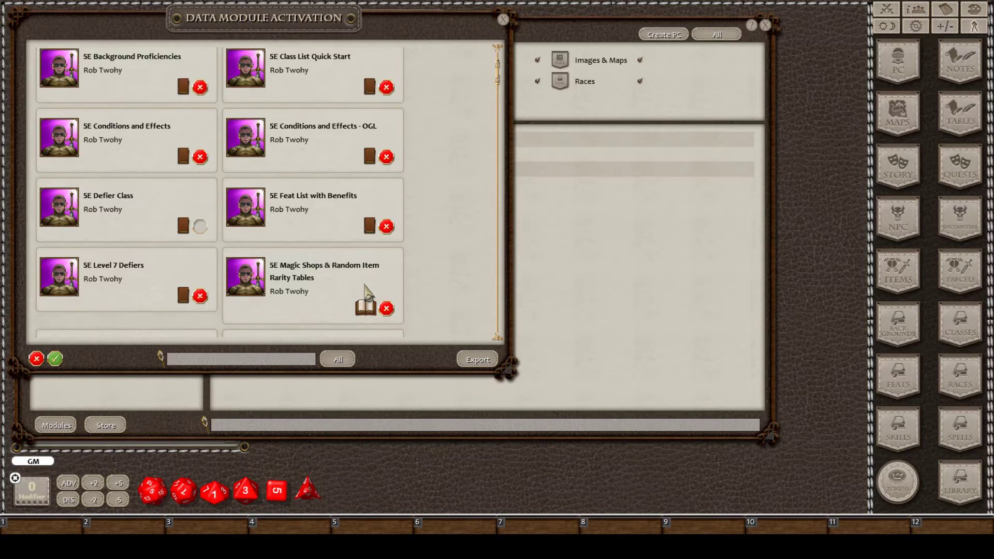
# Look through the data module list for the 5E Magic Shops & Random Item Rarity Tables module and its OGL version.
pyautogui.scroll(-3, 365, 293)
pyautogui.scroll(-1, 332, 261)
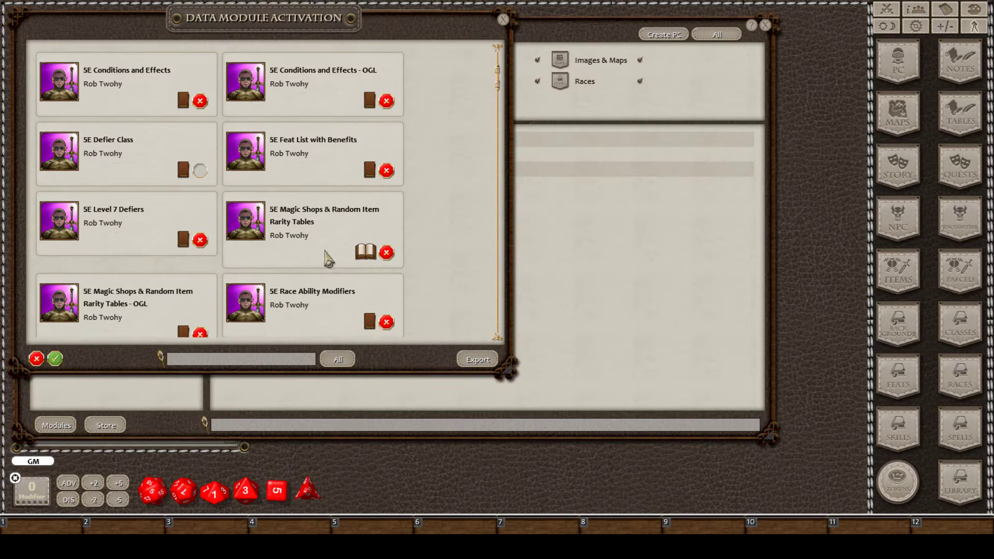
pyautogui.scroll(-1, 317, 235)
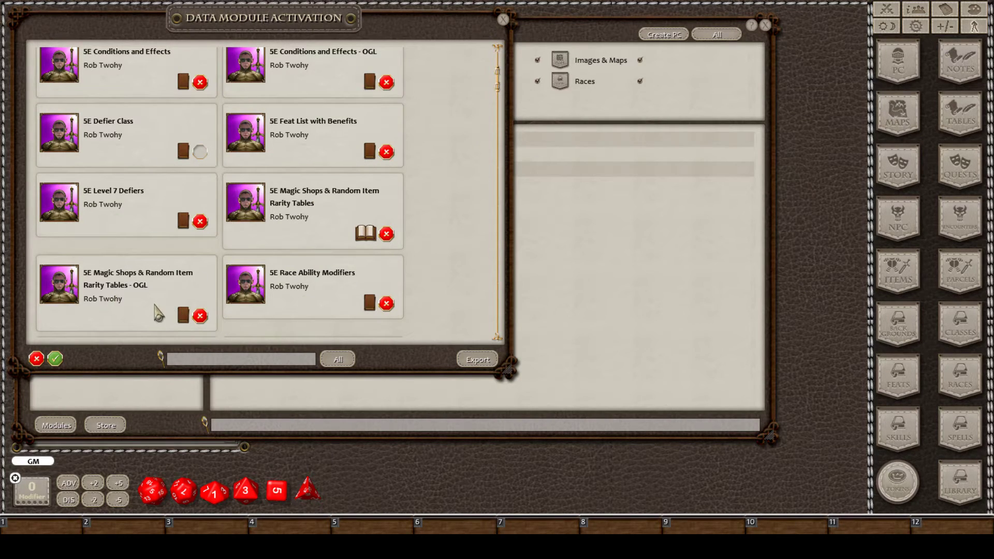
pyautogui.scroll(4, 158, 313)
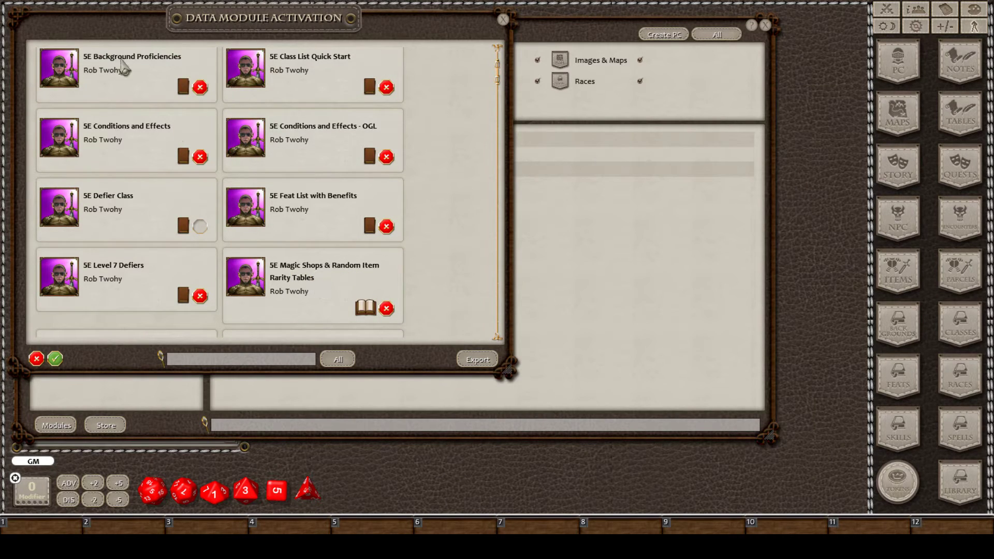
pyautogui.scroll(-2, 336, 222)
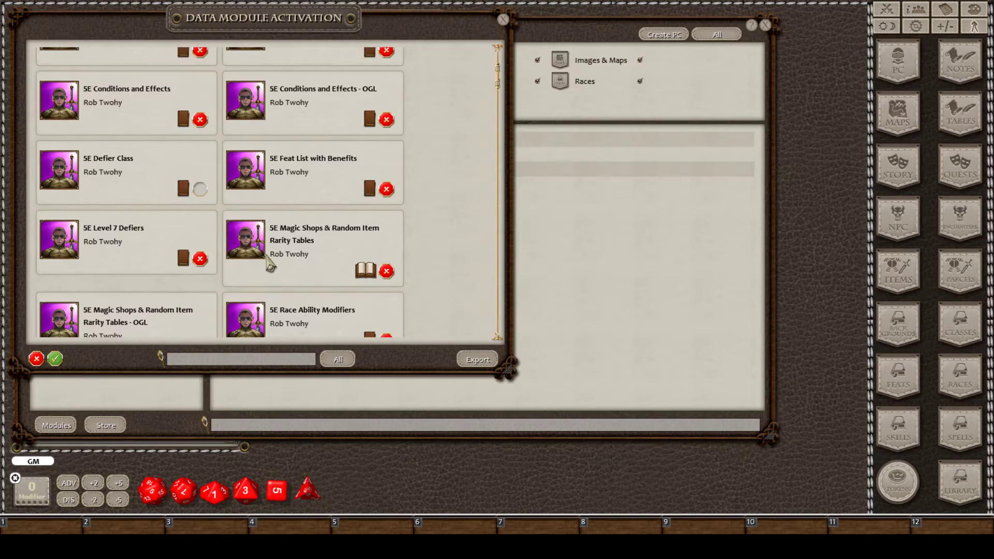
pyautogui.scroll(-1, 239, 282)
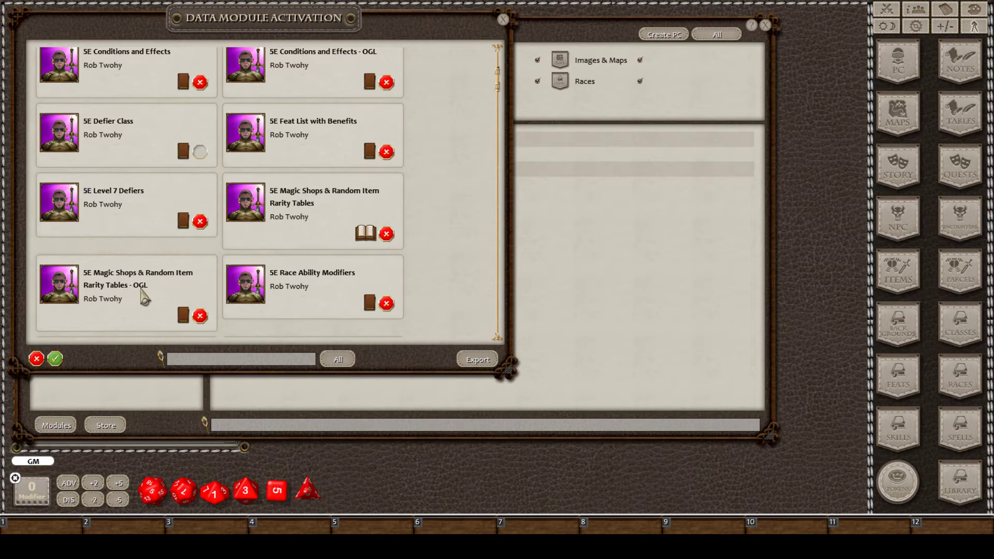
# Close the Library and Data Module Activation windows.
pyautogui.click(572, 284)
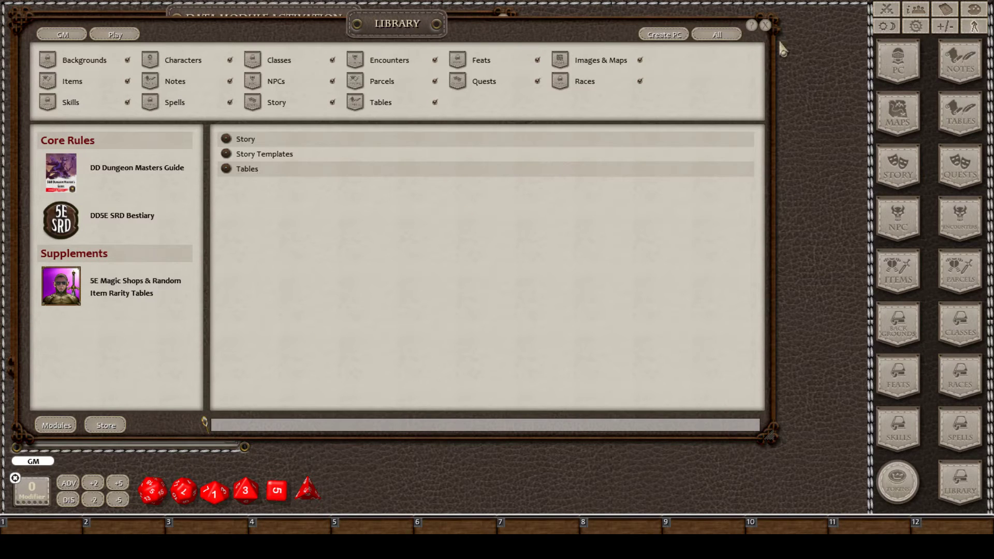
pyautogui.click(765, 26)
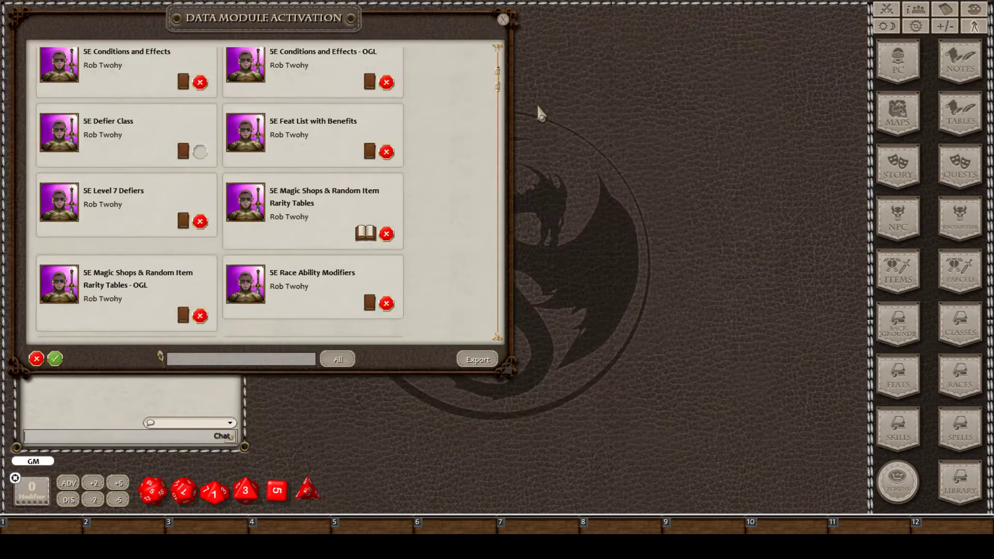
pyautogui.click(505, 20)
# Open the 00.01 Instructions story entry and view its linked Population Size Chart.
pyautogui.click(912, 181)
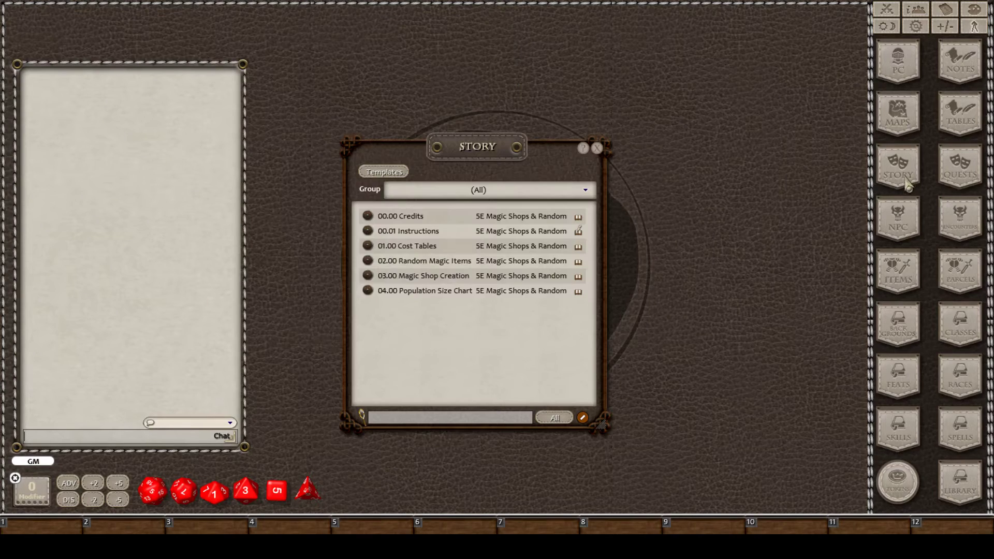
pyautogui.click(413, 236)
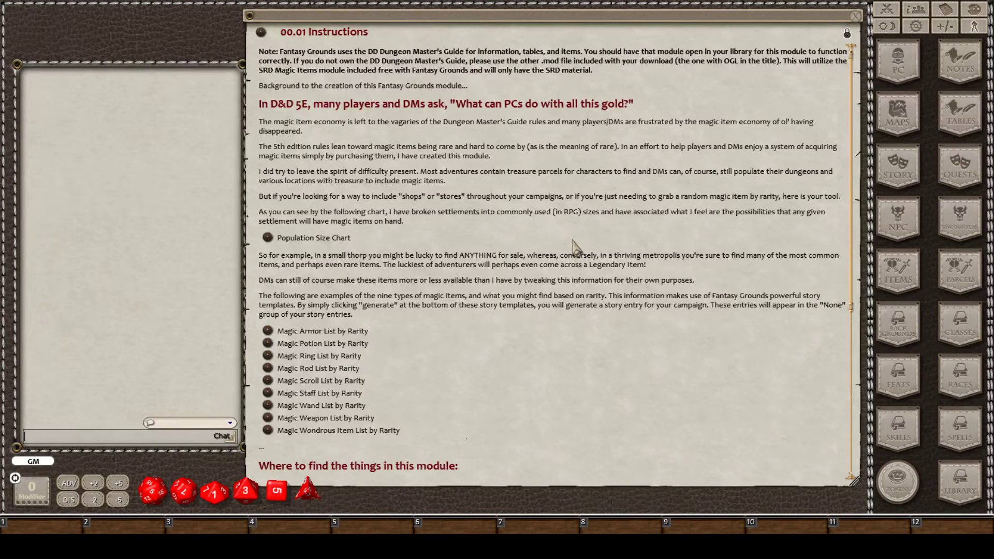
pyautogui.scroll(-2, 575, 246)
pyautogui.scroll(2, 575, 246)
pyautogui.click(270, 240)
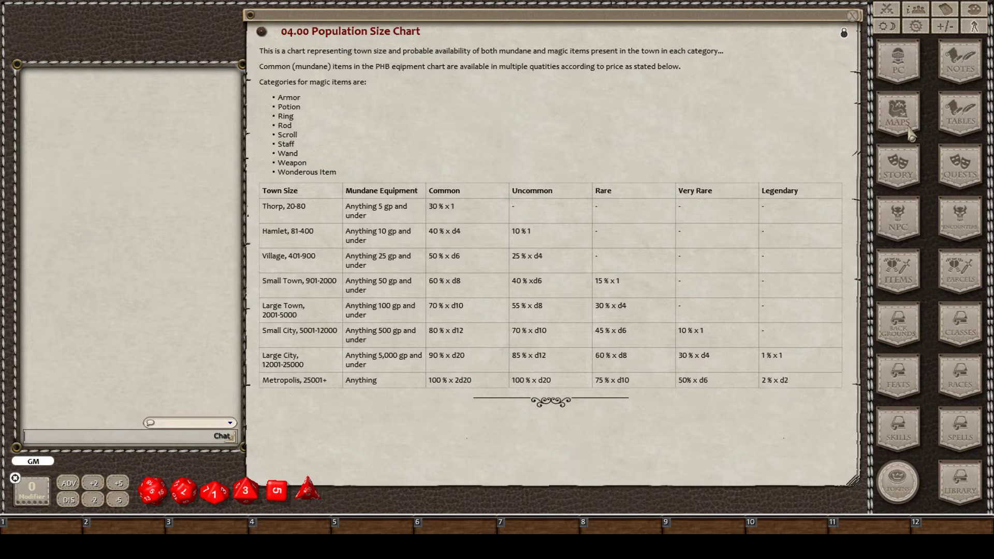
# Inspect the Weapon - Uncommon table in the Weapons table group, and close the table windows and the population chart.
pyautogui.click(962, 116)
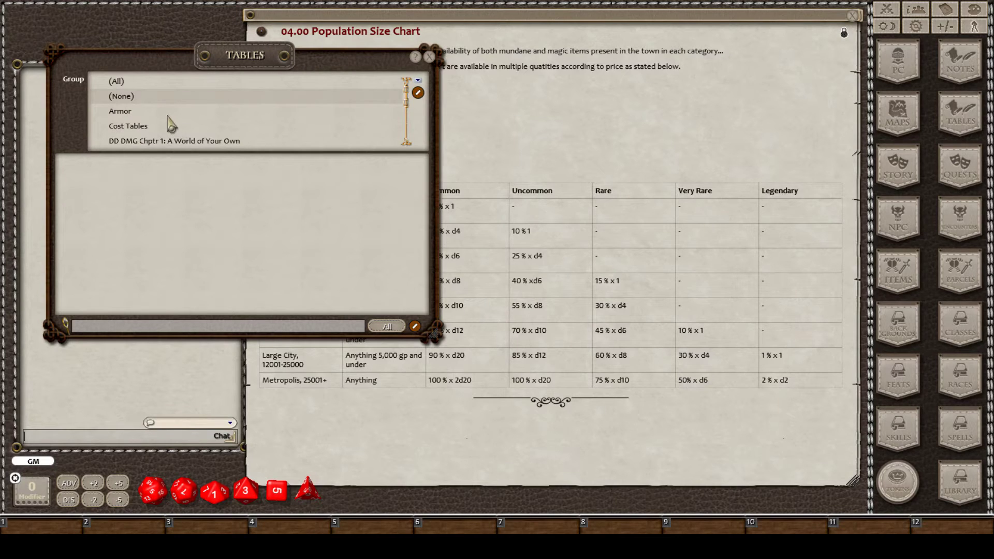
pyautogui.scroll(-10, 169, 122)
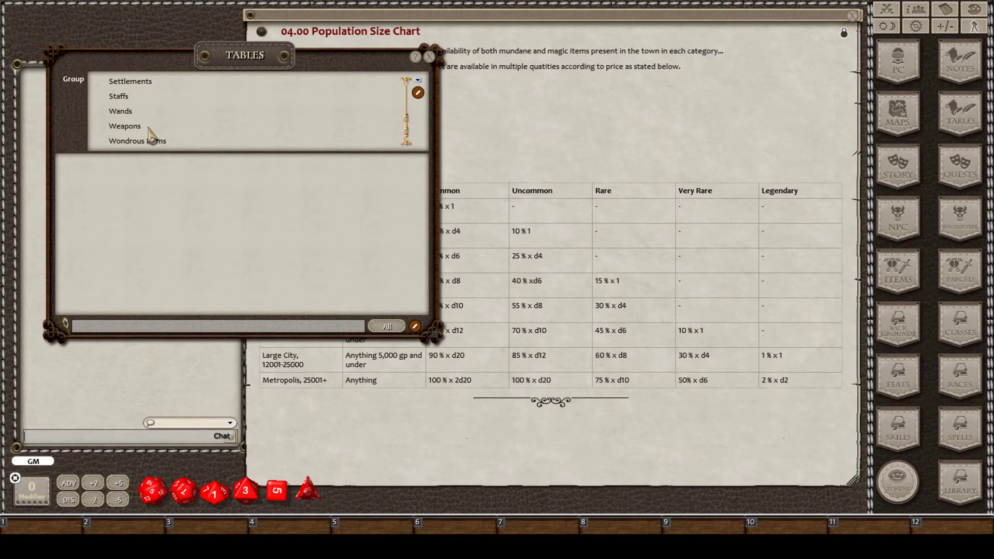
pyautogui.click(150, 128)
pyautogui.click(136, 138)
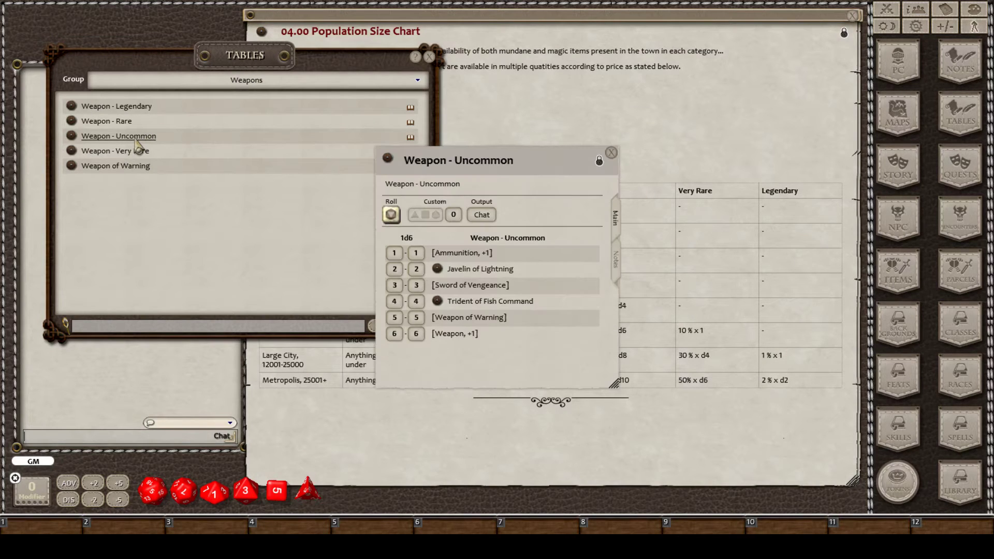
pyautogui.click(611, 153)
pyautogui.click(430, 57)
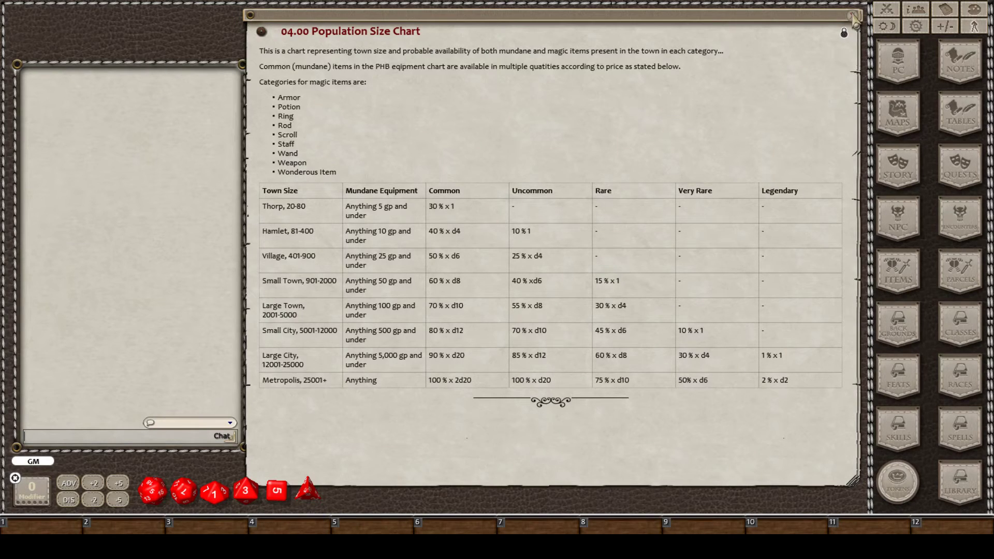
pyautogui.click(853, 17)
# Generate a story entry from the Magic Armor List by Rarity template, review its items, and close both lists.
pyautogui.scroll(-5, 586, 183)
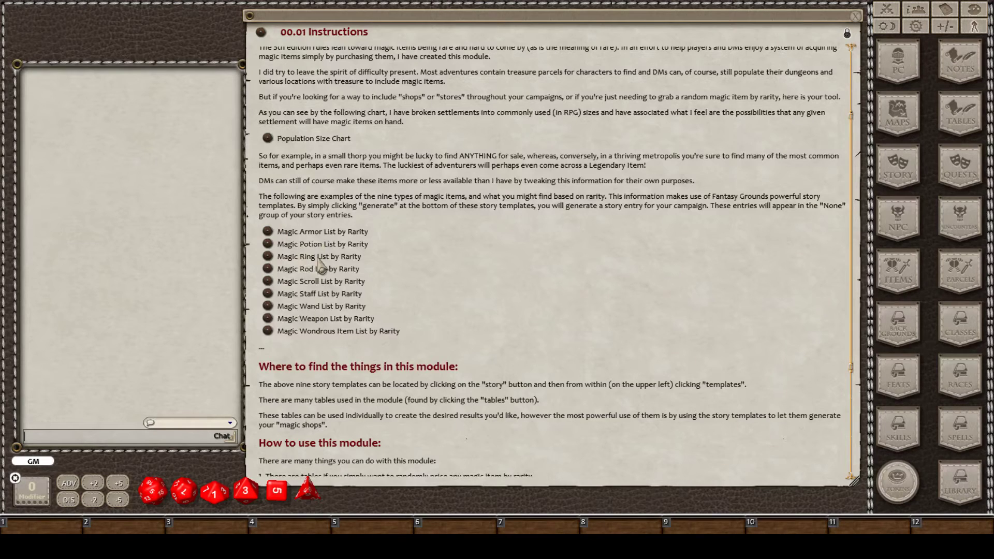
pyautogui.click(267, 233)
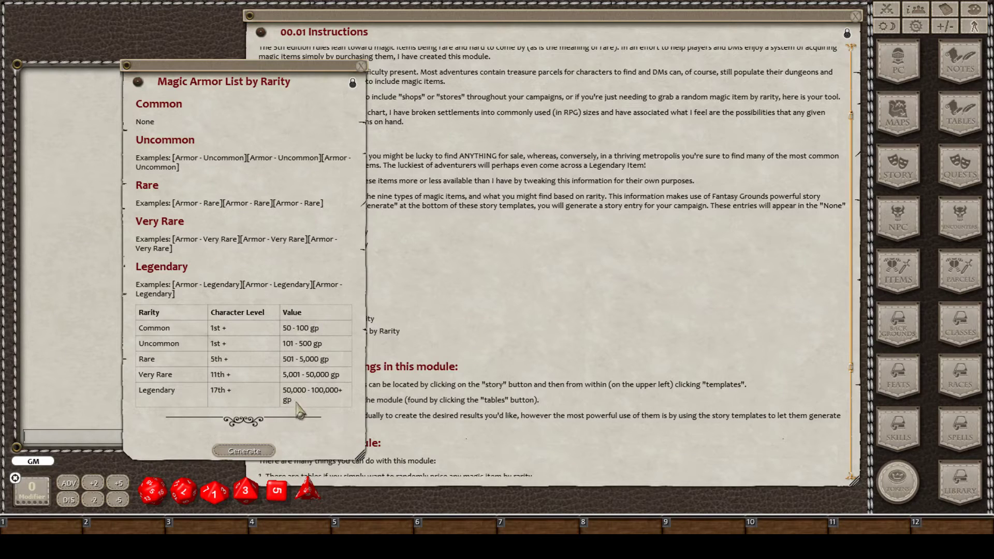
pyautogui.click(256, 455)
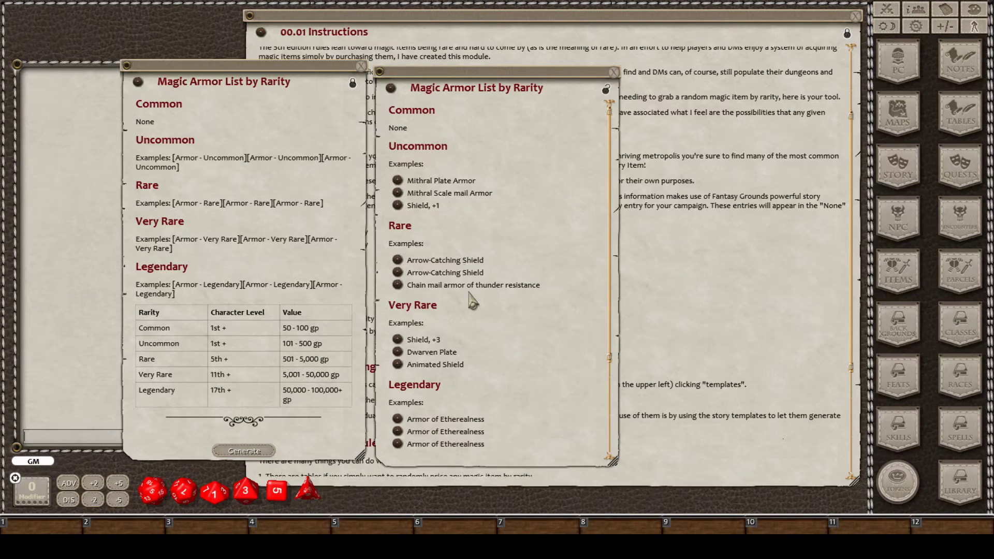
pyautogui.scroll(-3, 481, 359)
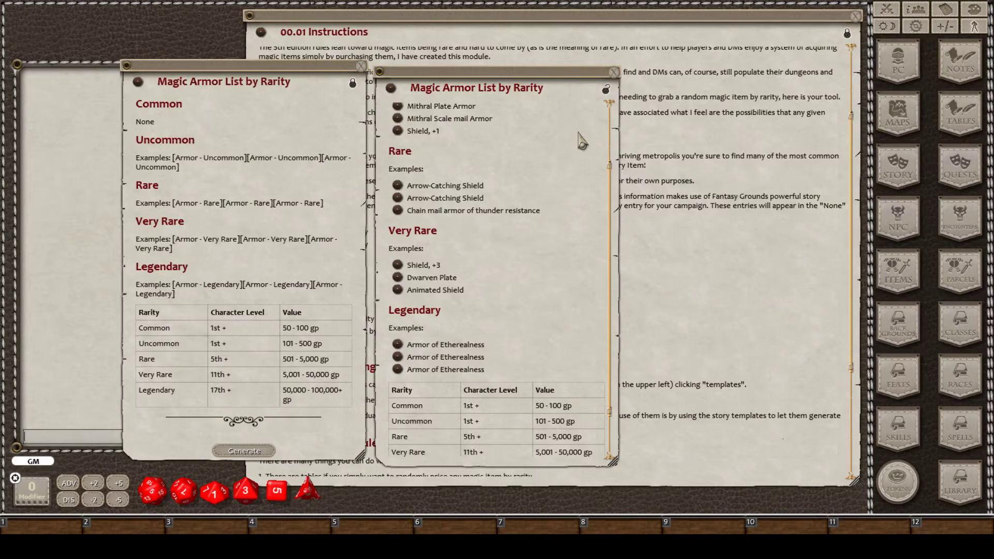
pyautogui.click(615, 73)
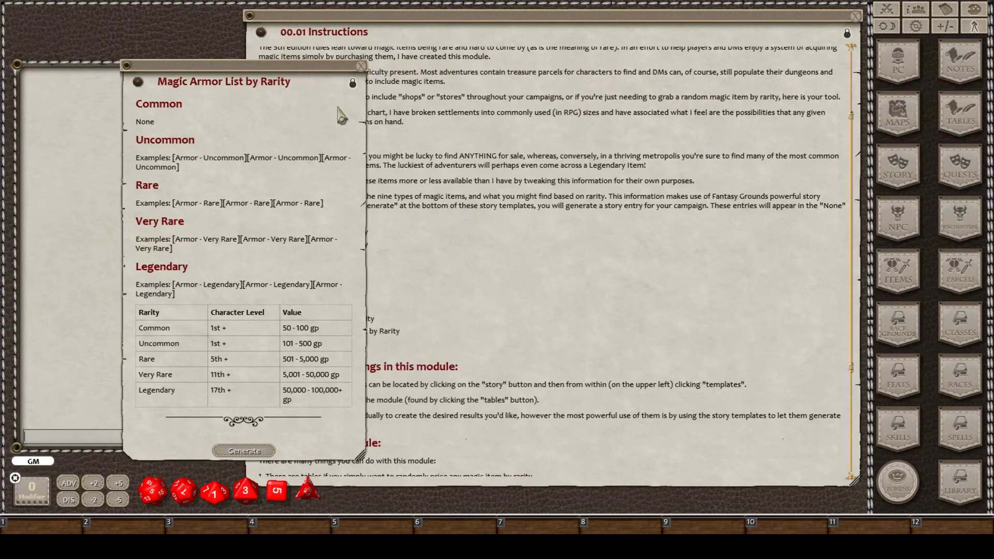
pyautogui.click(361, 68)
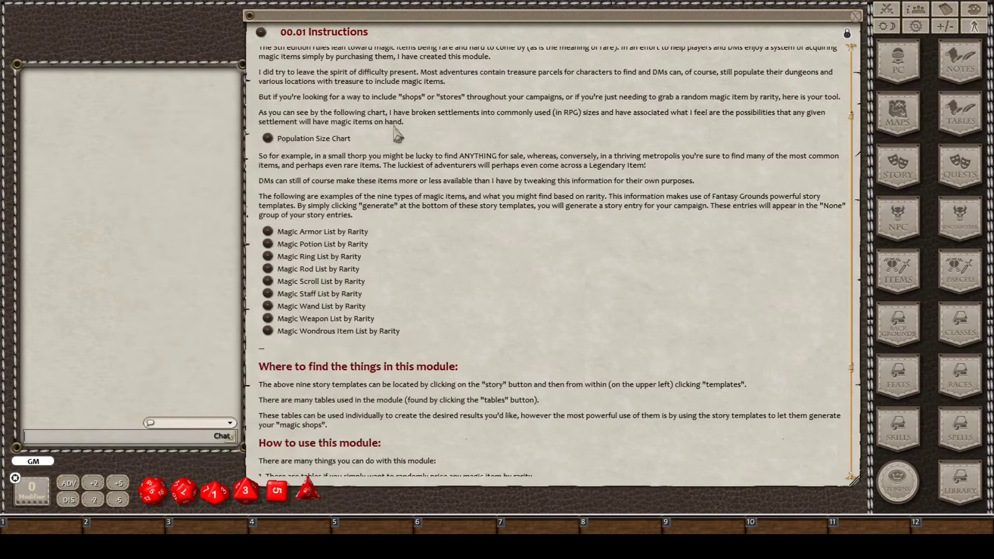
# Generate a story entry from the Magic Weapon List by Rarity template and review its items.
pyautogui.click(268, 319)
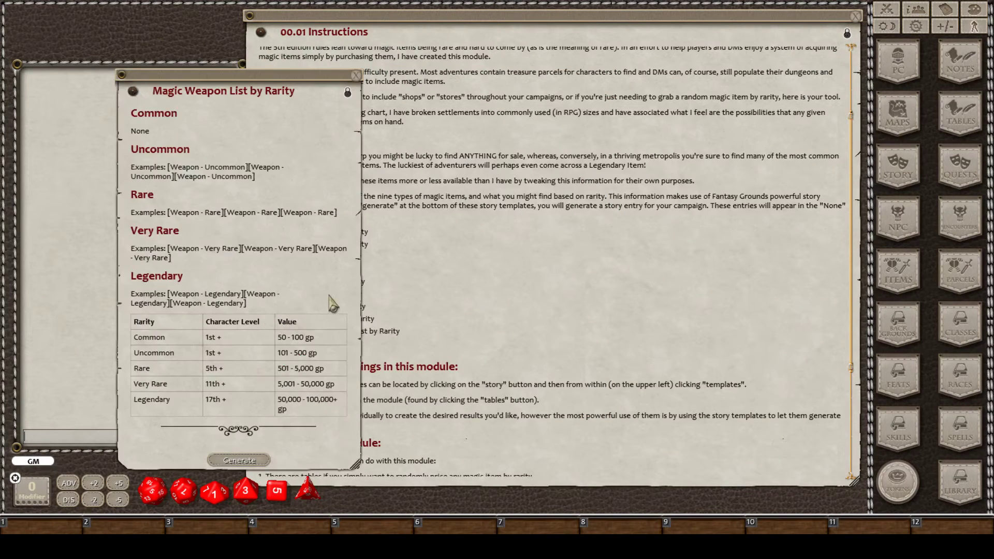
pyautogui.click(253, 463)
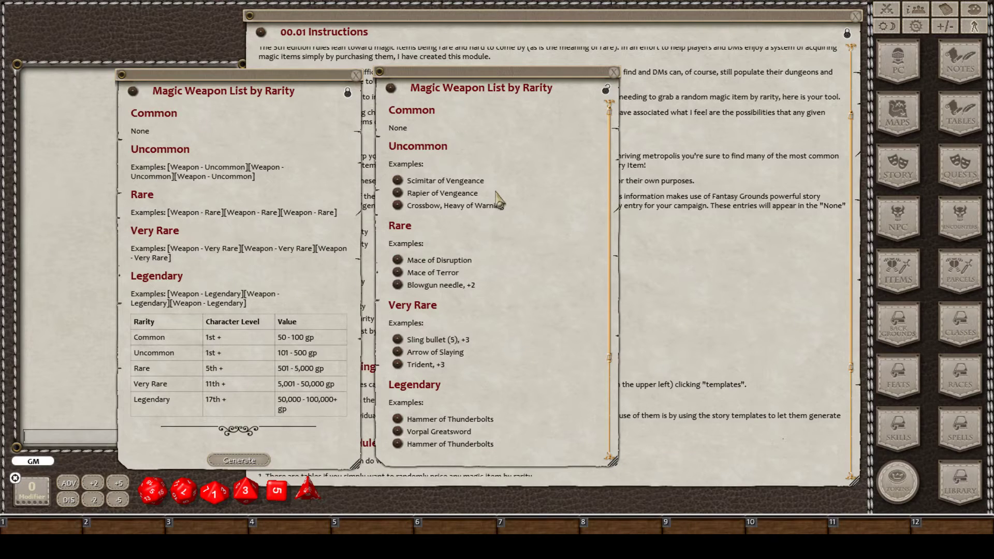
pyautogui.scroll(-1, 495, 192)
pyautogui.scroll(-2, 439, 241)
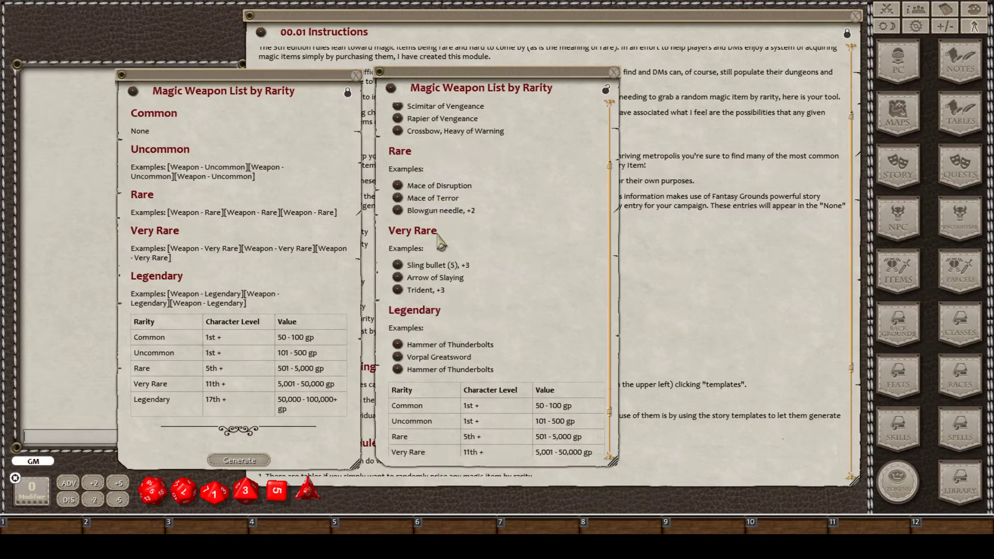
# View the item details of Trident, +3 and Blowgun needle, +2 in the generated weapon list, and close both weapon lists.
pyautogui.scroll(-1, 441, 243)
pyautogui.click(397, 265)
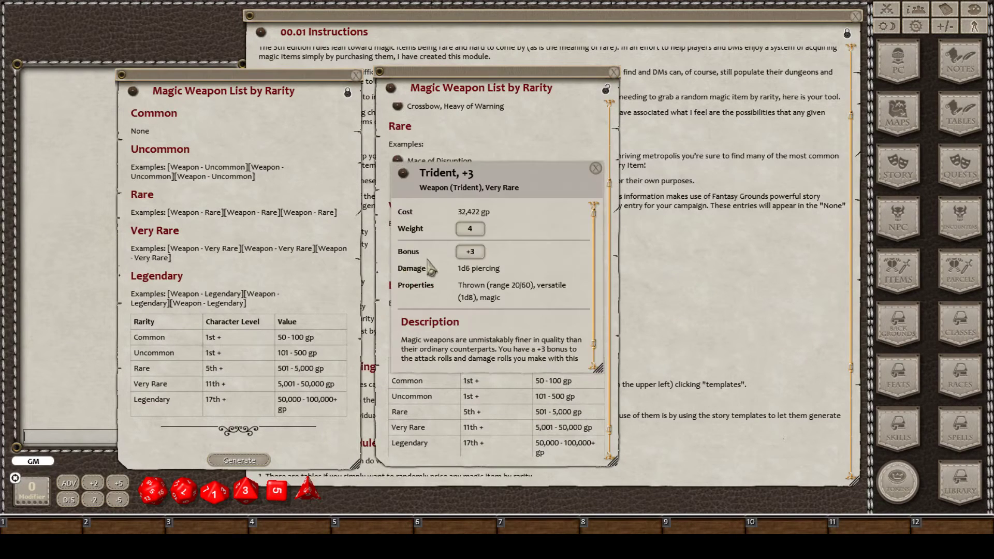
pyautogui.click(595, 168)
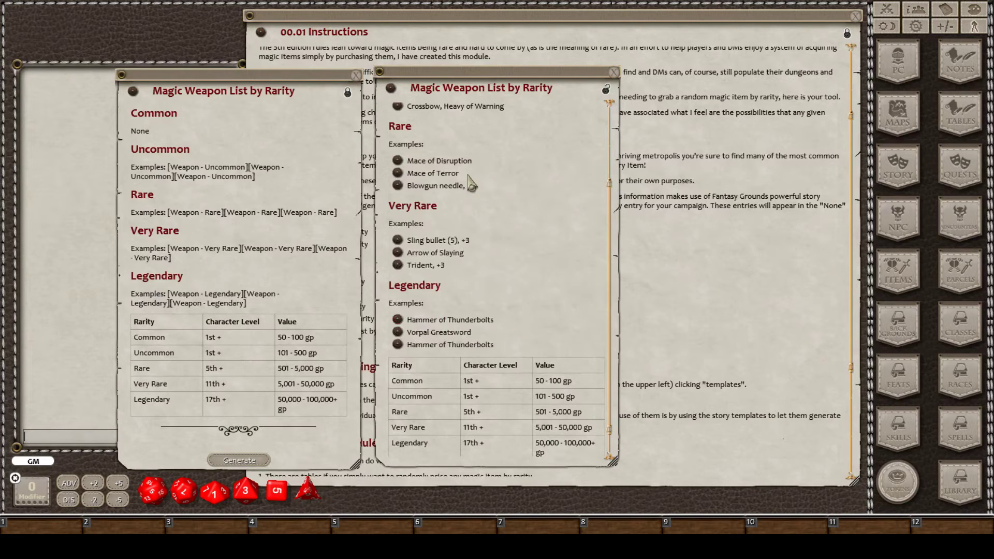
pyautogui.click(396, 186)
pyautogui.click(595, 168)
pyautogui.scroll(-1, 532, 237)
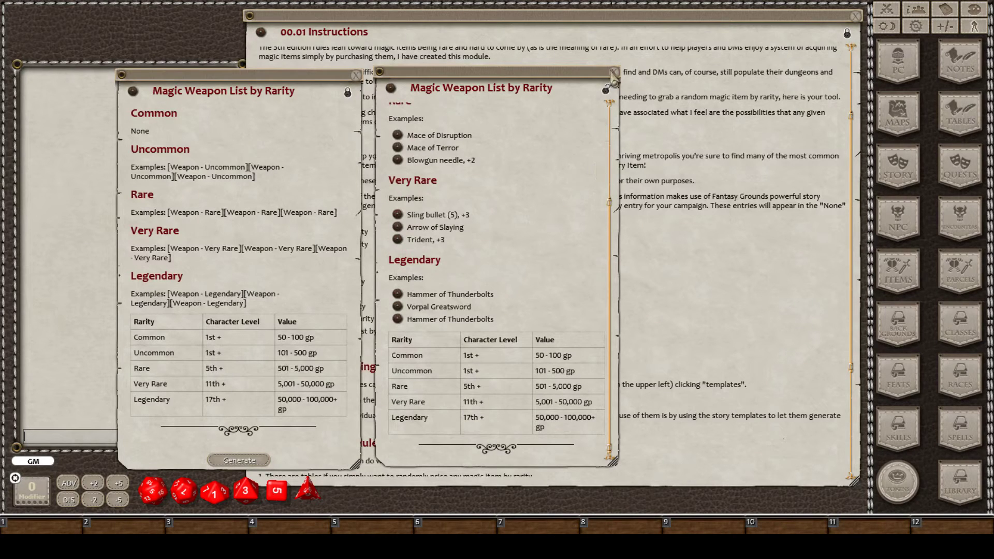
pyautogui.click(614, 73)
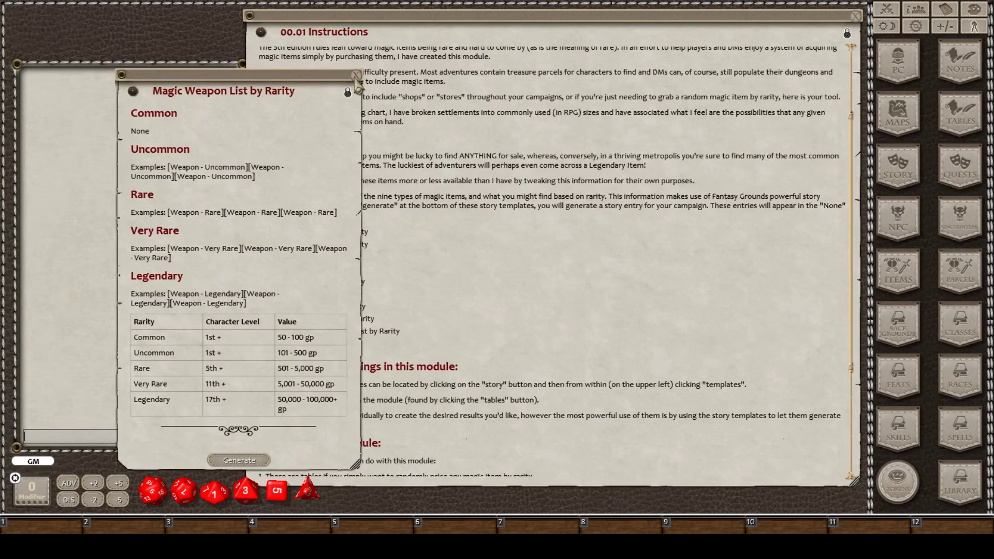
pyautogui.click(357, 76)
# Open the Cost Common Magic Item table through the Cost Tables link in the instructions.
pyautogui.scroll(-6, 492, 189)
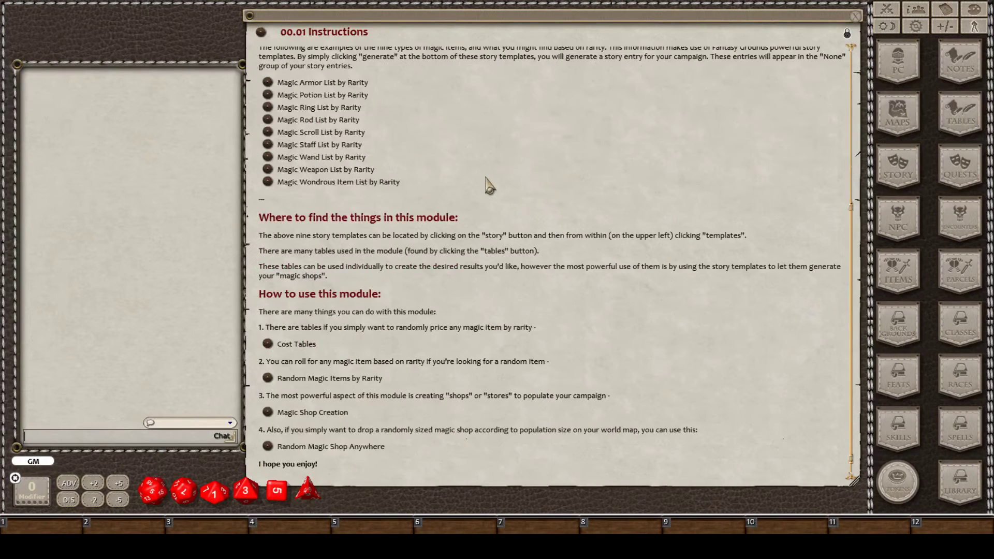
pyautogui.scroll(-1, 490, 185)
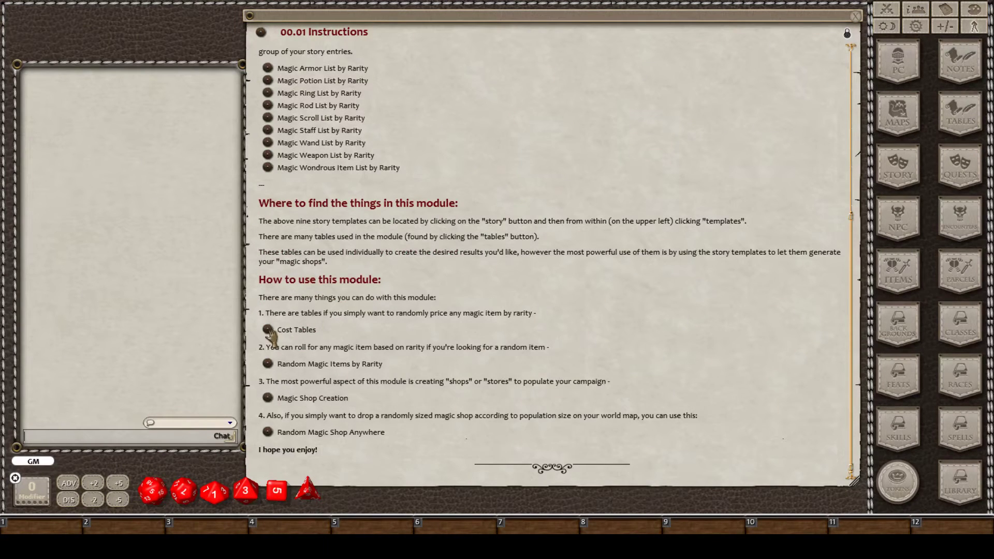
pyautogui.click(267, 330)
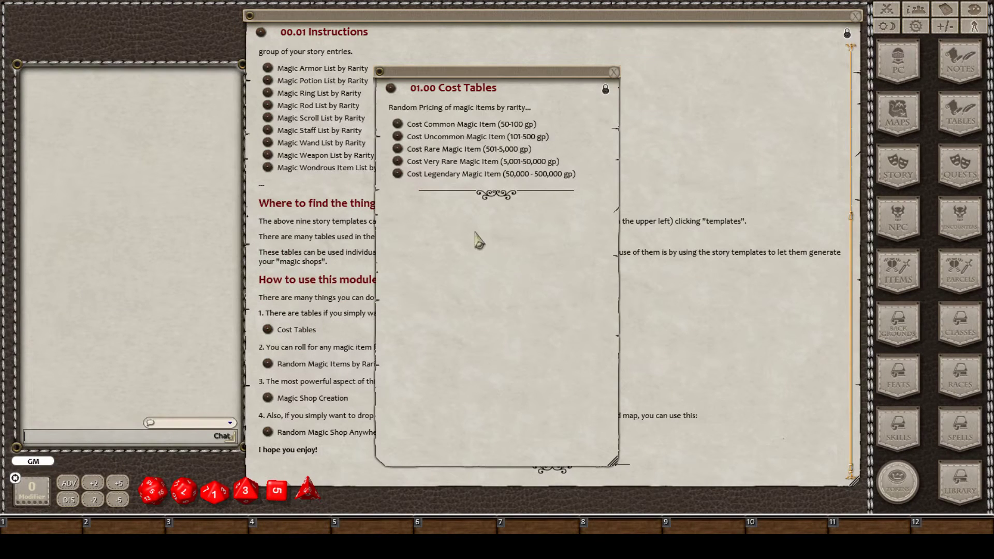
pyautogui.click(397, 126)
pyautogui.moveTo(528, 171); pyautogui.dragTo(566, 149)
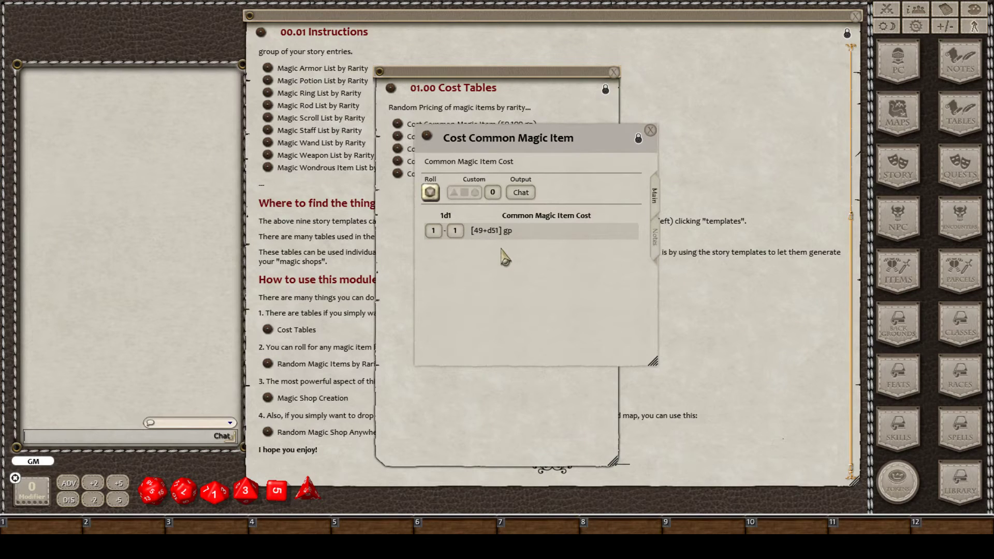
# Roll three random prices on the Cost Common Magic Item table to chat, and close the table.
pyautogui.click(431, 192)
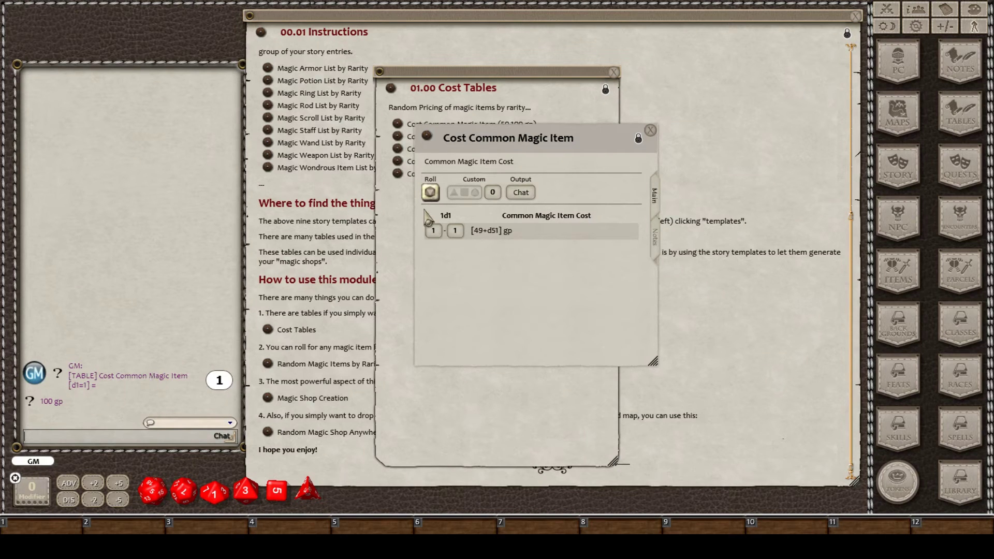
pyautogui.click(431, 192)
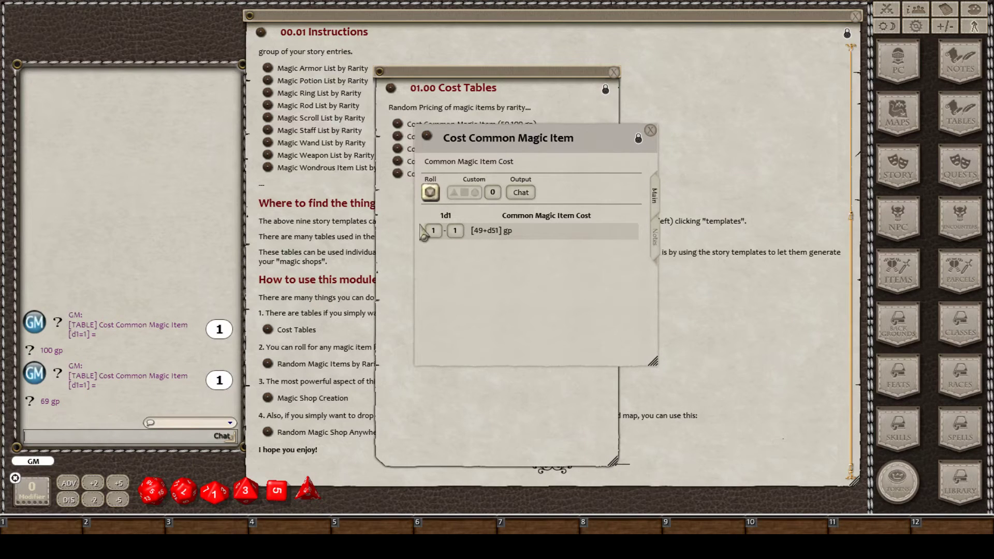
pyautogui.click(431, 195)
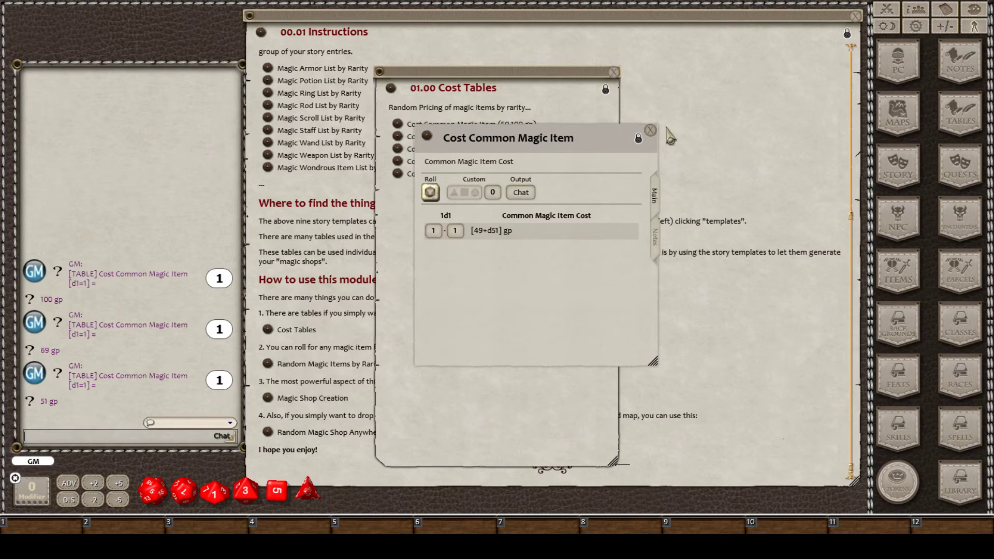
pyautogui.click(651, 131)
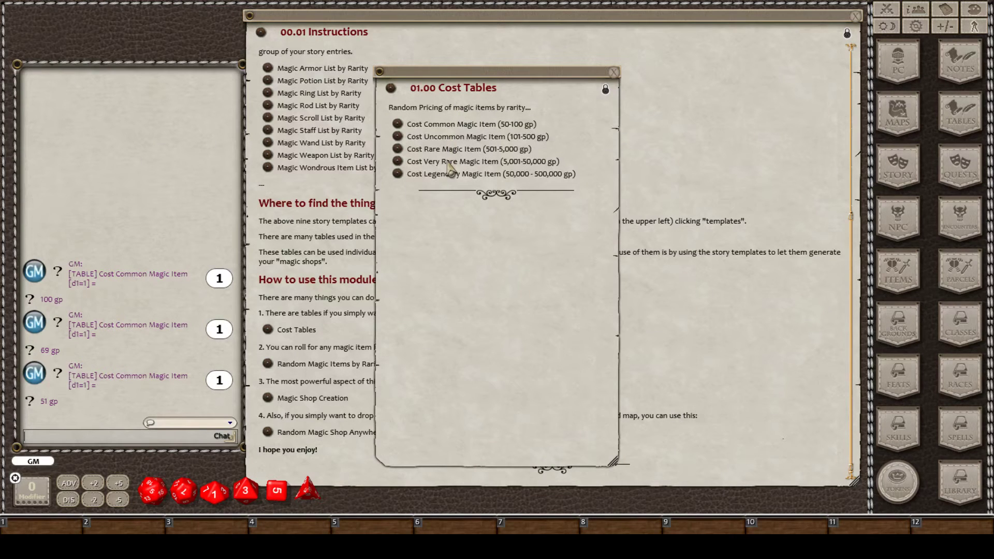
# Roll one random price on the Cost Legendary Magic Item table to chat, and close the table and the Cost Tables entry.
pyautogui.click(397, 174)
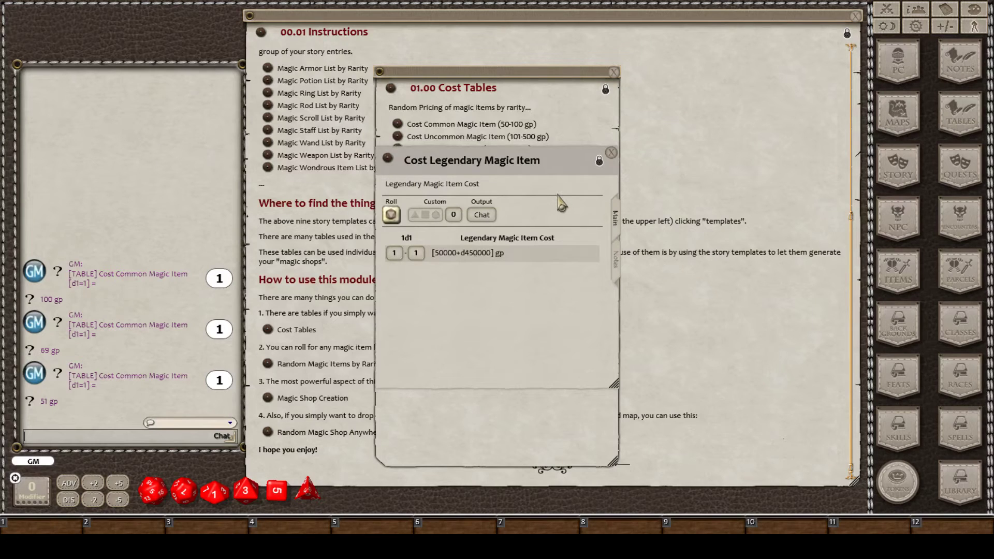
pyautogui.click(392, 217)
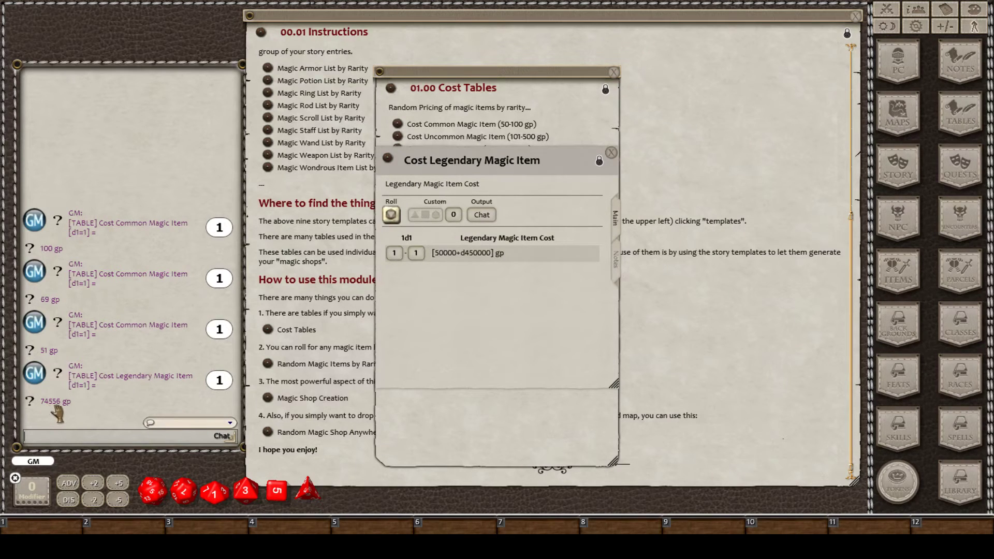
pyautogui.click(612, 153)
pyautogui.click(613, 73)
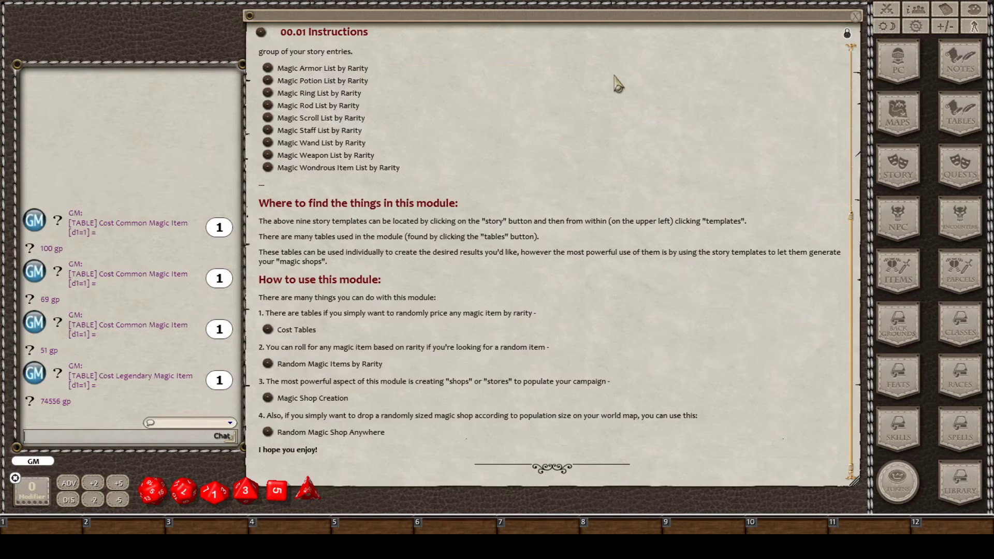
# Open the Random Magic Items by Rarity entry from the instructions and roll once on its Scroll - Common table.
pyautogui.click(267, 365)
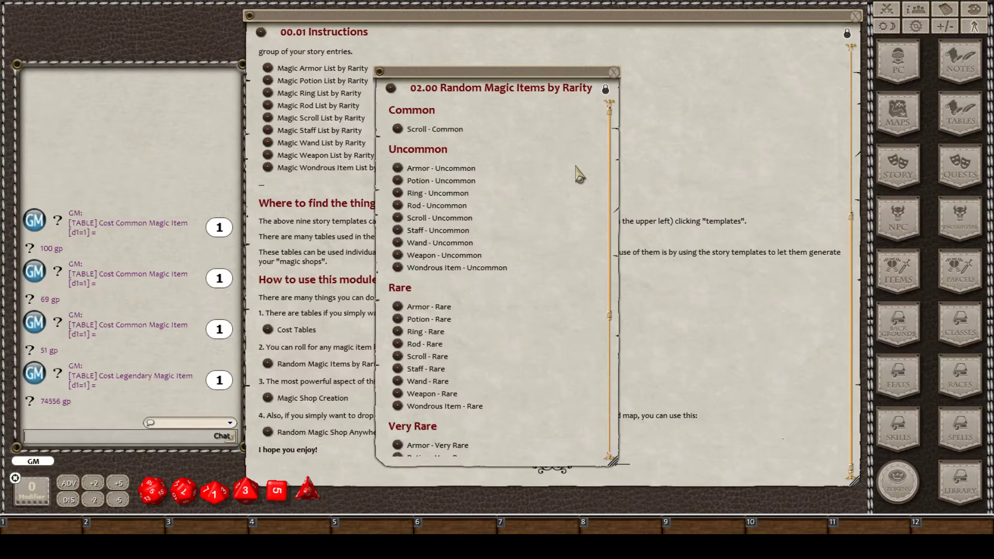
pyautogui.scroll(-2, 573, 169)
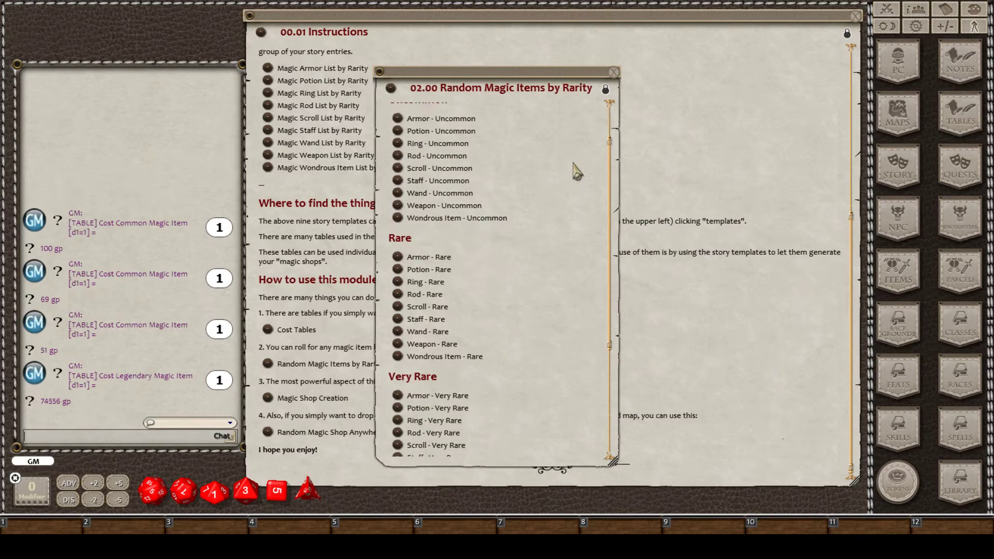
pyautogui.scroll(2, 576, 171)
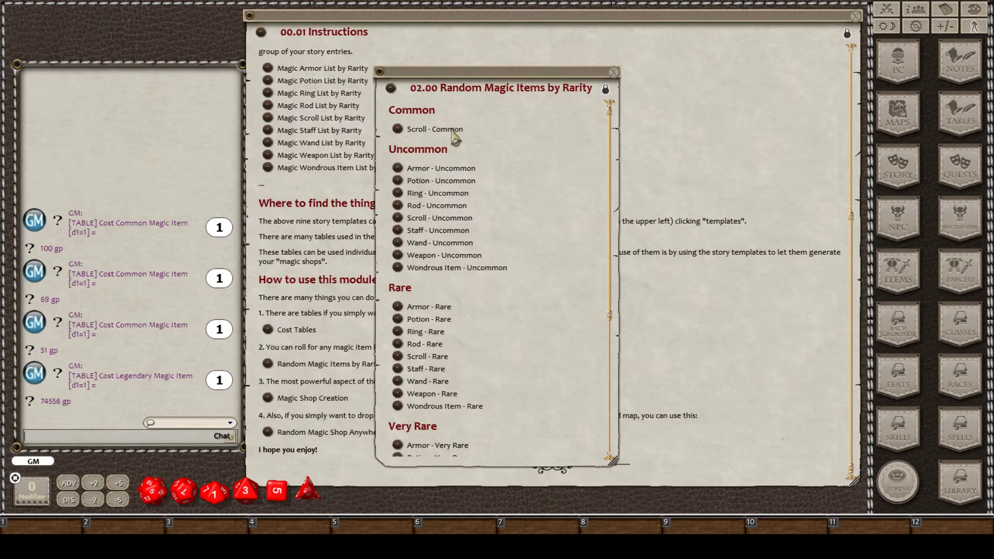
pyautogui.click(398, 131)
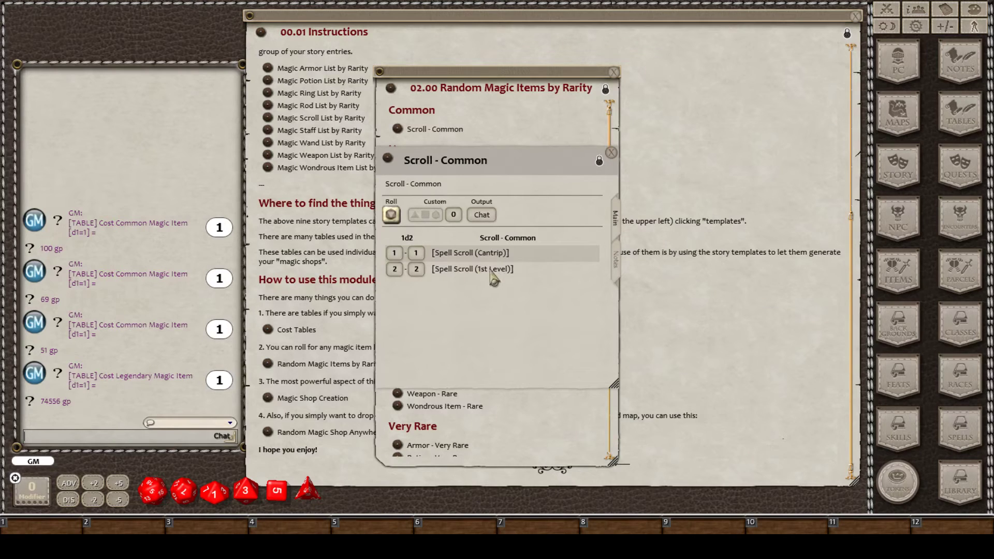
pyautogui.click(391, 215)
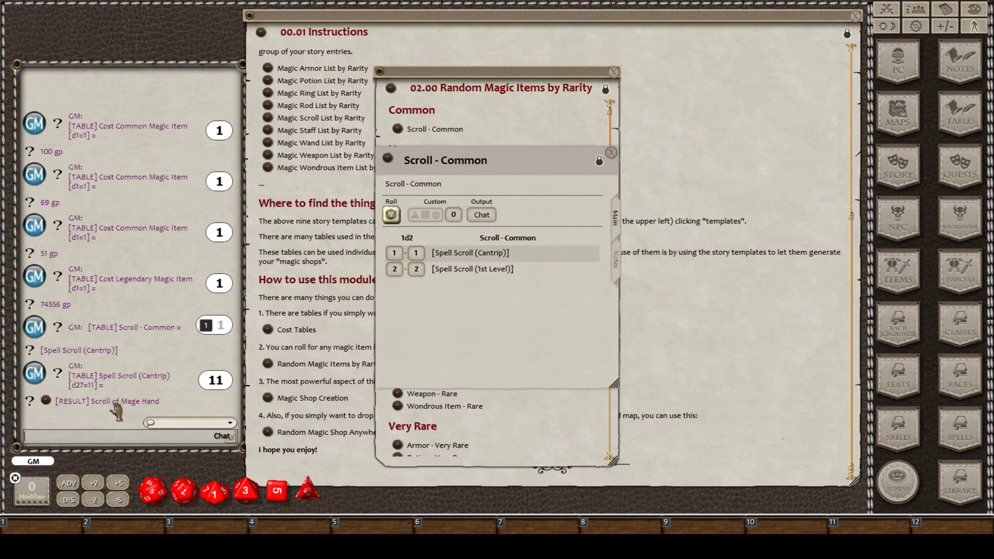
# View the item details of the rolled Scroll of Mage Hand, and close the item and the Scroll - Common table.
pyautogui.click(45, 401)
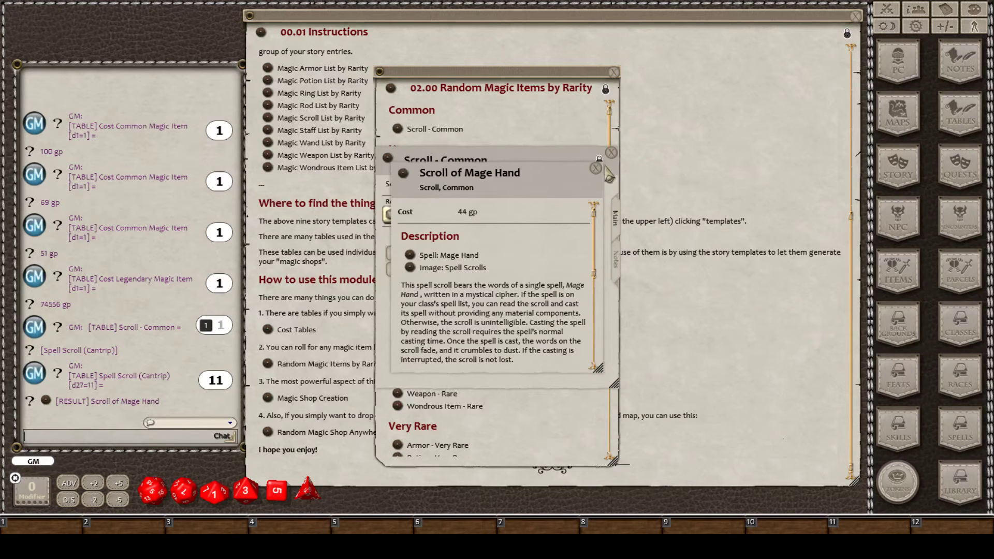
pyautogui.click(596, 168)
pyautogui.click(611, 153)
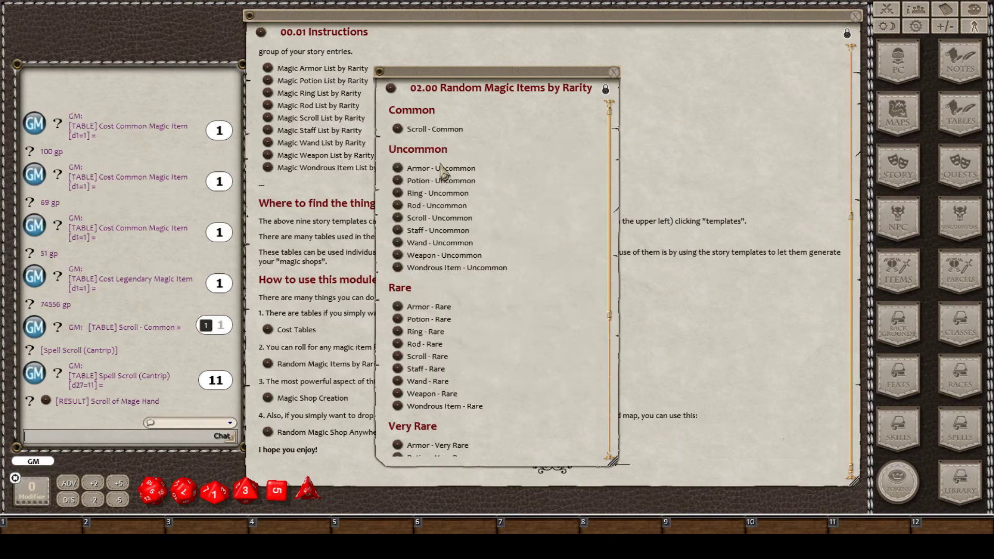
# Open the Weapon - Very Rare table and empty the chat log with the /clear command.
pyautogui.scroll(-2, 434, 164)
pyautogui.scroll(-3, 434, 171)
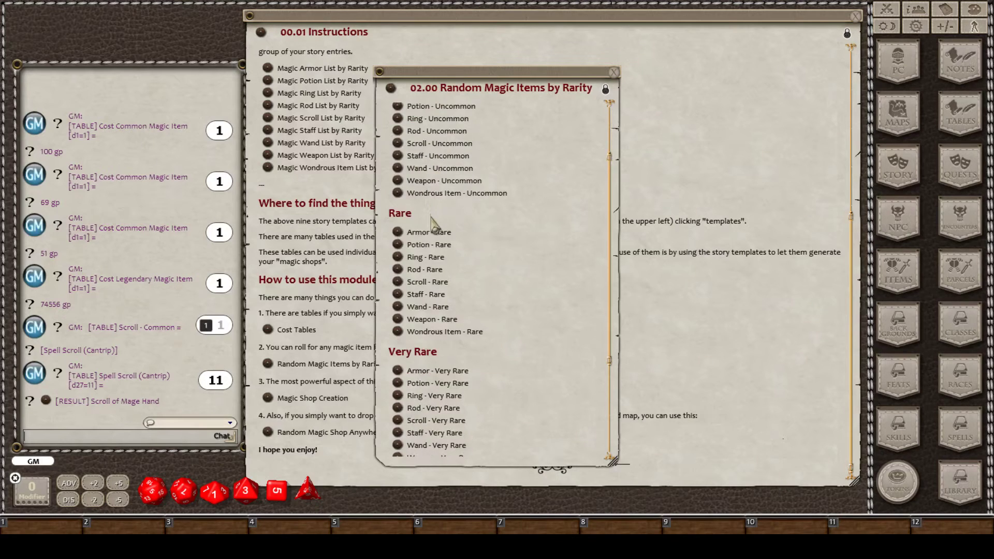
pyautogui.scroll(-1, 441, 352)
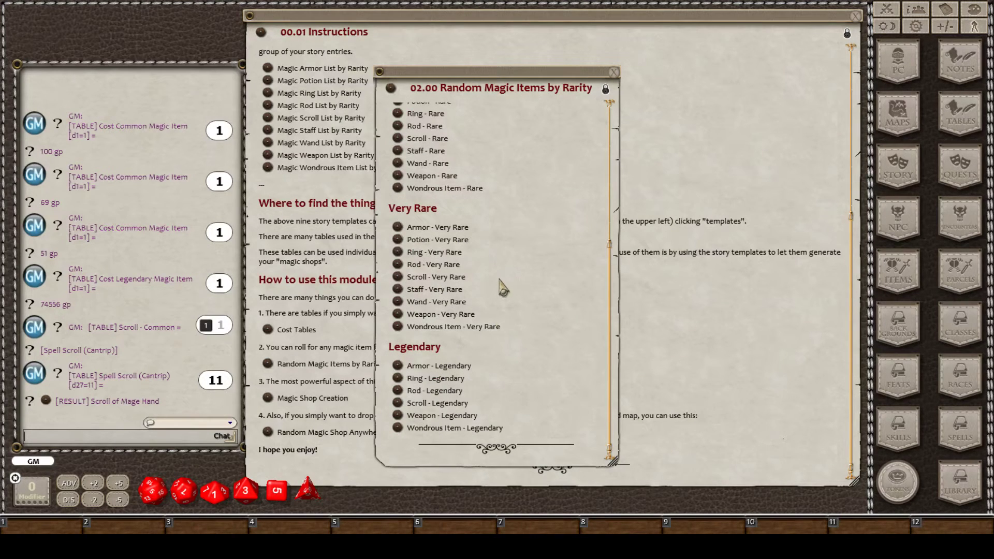
pyautogui.click(397, 315)
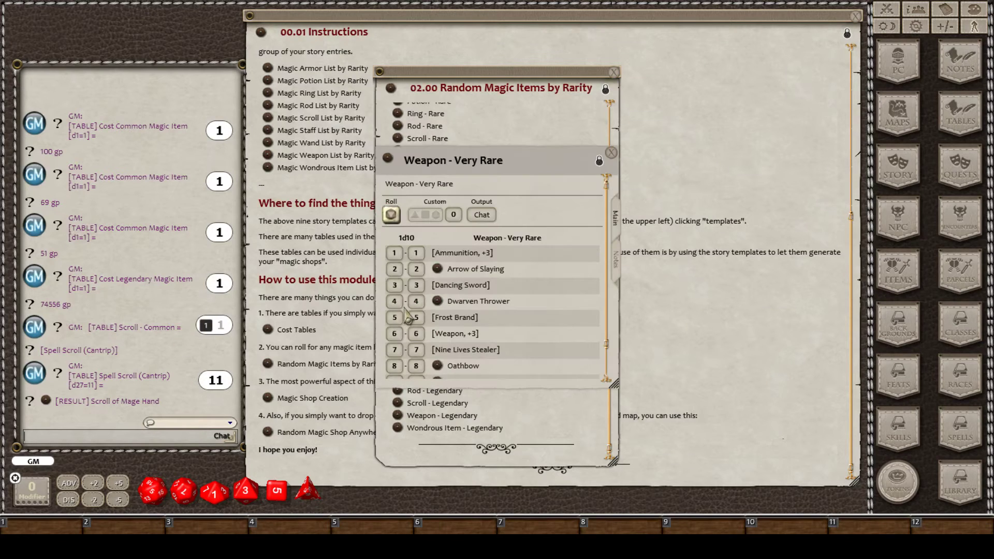
pyautogui.scroll(-1, 556, 235)
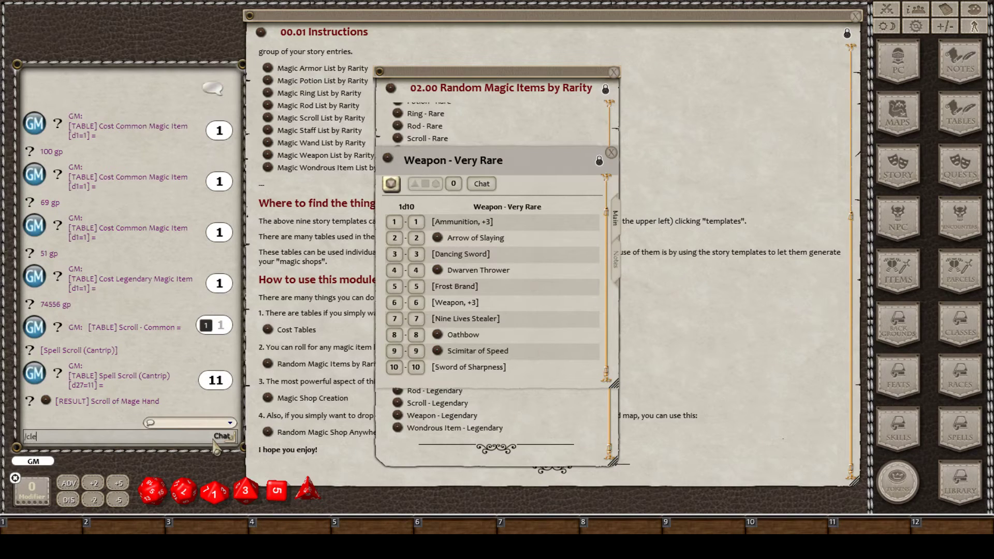
pyautogui.write('ar')
pyautogui.press('Return')
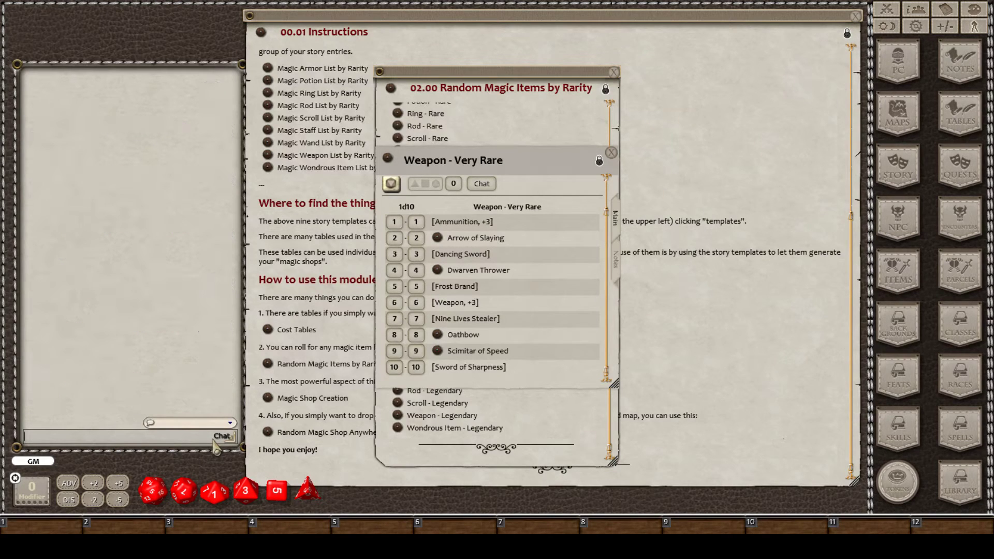
# Roll once on the Weapon - Very Rare table, view the rolled Scimitar of Sharpness, and close the item and the table.
pyautogui.click(392, 186)
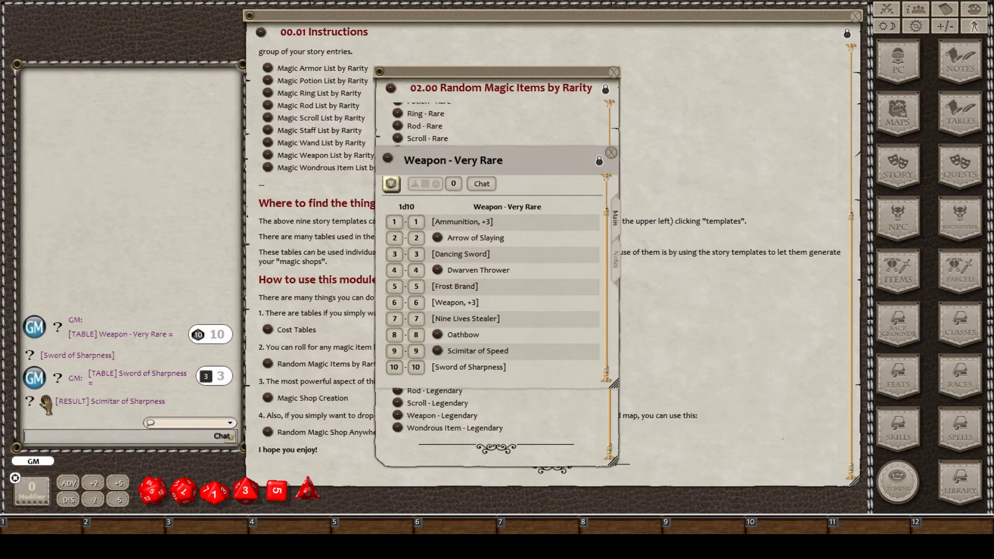
pyautogui.click(46, 400)
pyautogui.click(597, 169)
pyautogui.click(612, 153)
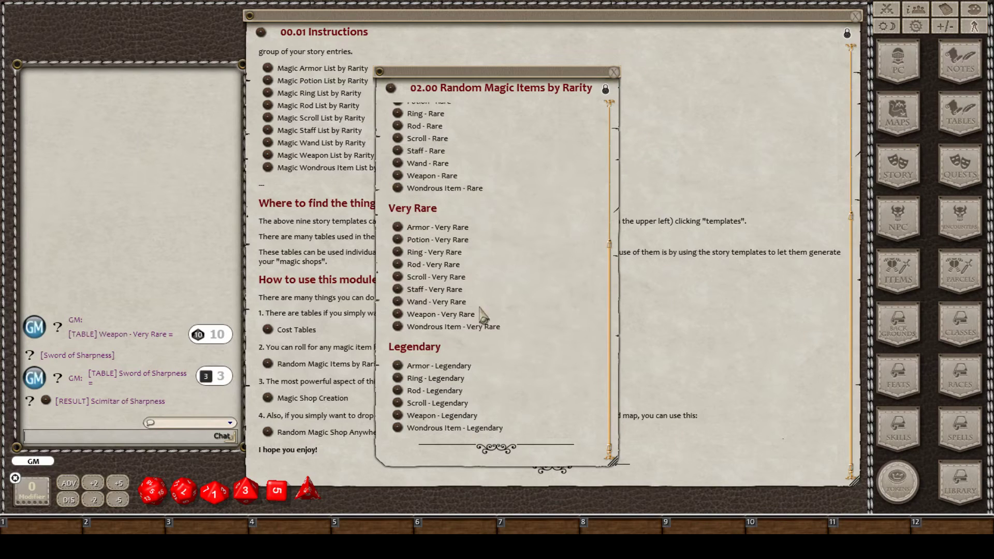
# Look through the Random Magic Items by Rarity entry from Common to Legendary, and close it.
pyautogui.scroll(5, 472, 363)
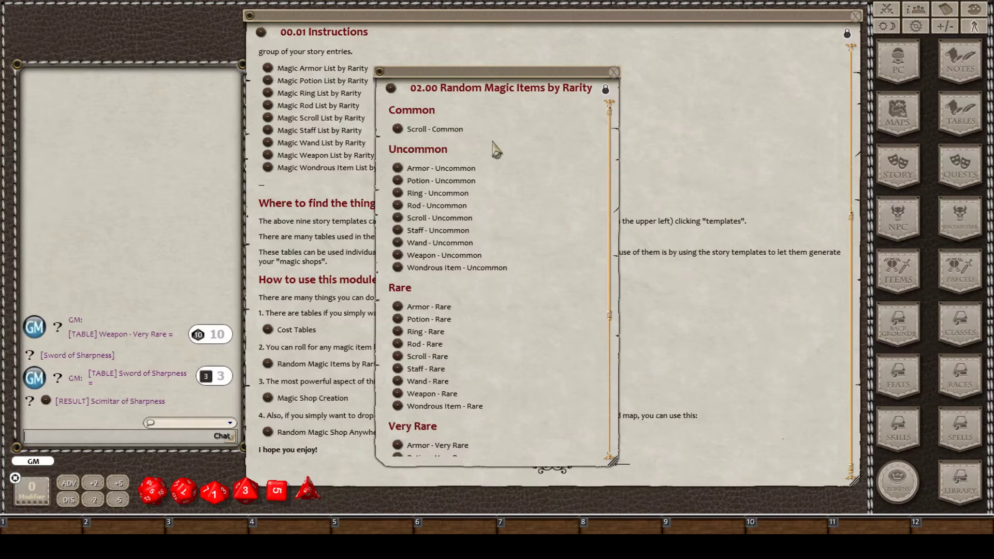
pyautogui.scroll(-5, 481, 155)
pyautogui.scroll(3, 482, 189)
pyautogui.scroll(3, 482, 191)
pyautogui.scroll(-3, 492, 196)
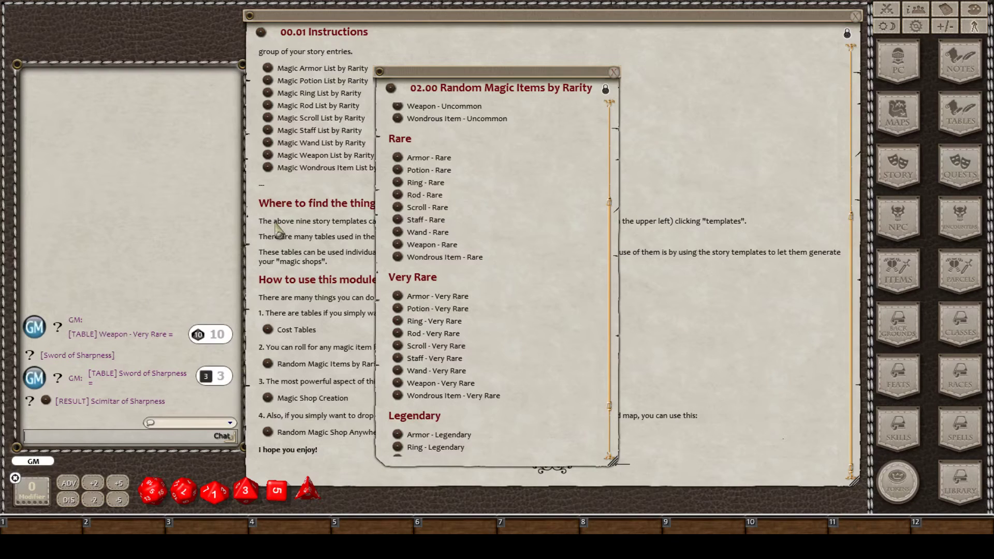
pyautogui.scroll(-2, 518, 176)
pyautogui.click(614, 73)
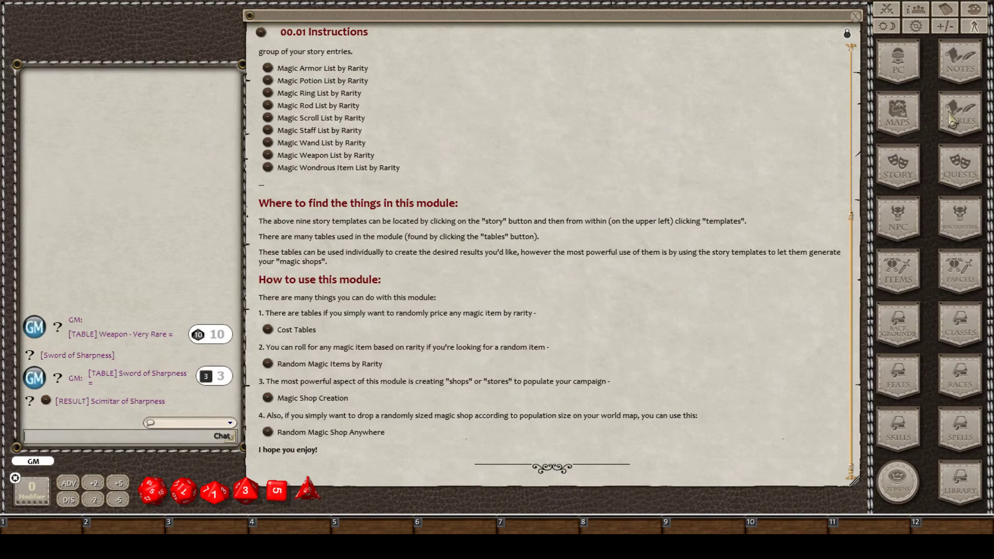
# Open the campaign's list of tables and show the Words Tables group.
pyautogui.click(618, 150)
pyautogui.click(972, 120)
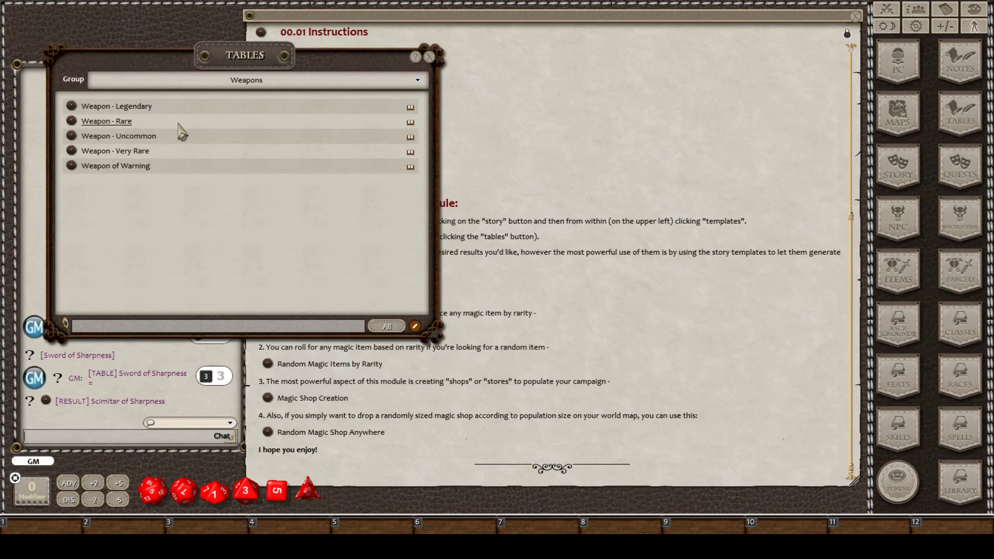
pyautogui.click(202, 82)
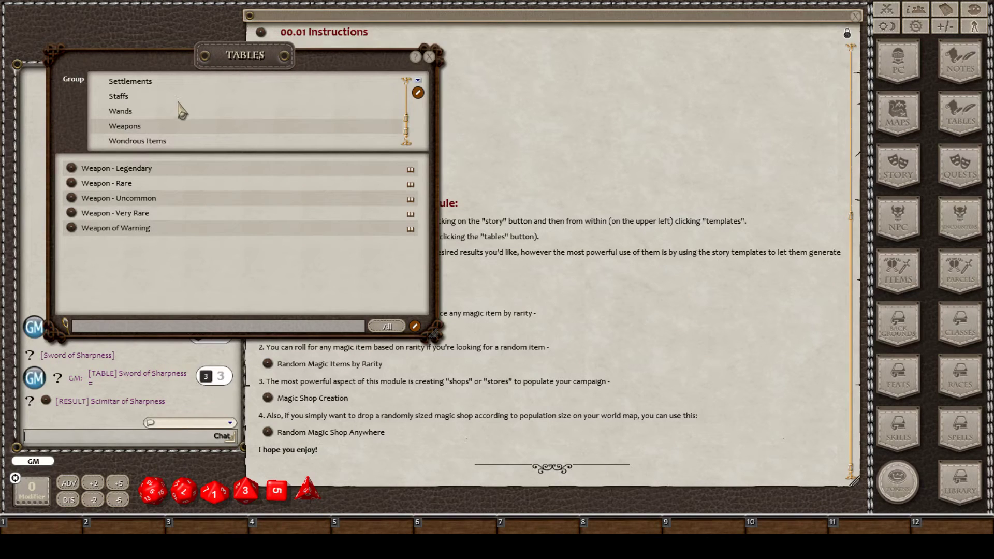
pyautogui.scroll(-1, 183, 111)
pyautogui.click(146, 144)
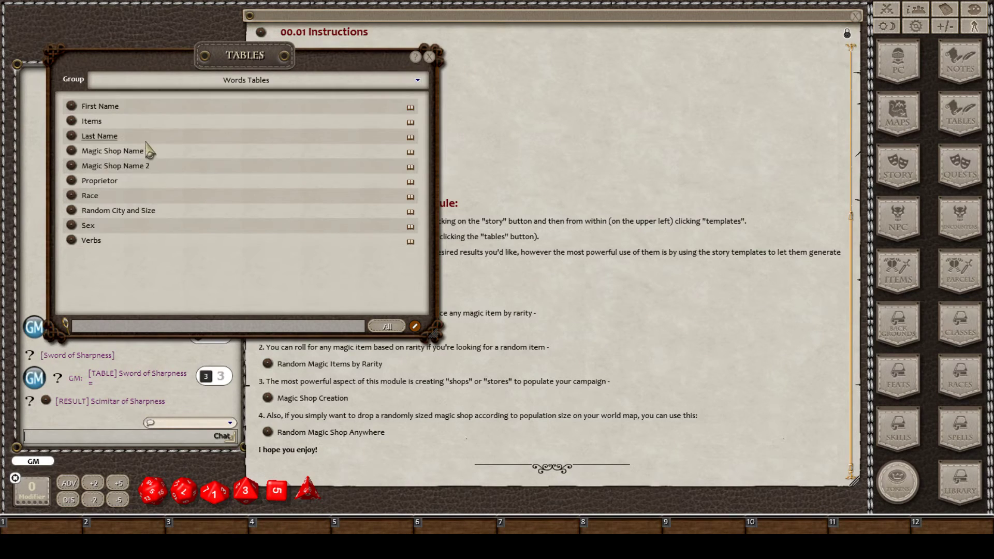
# Examine the tables in the Wondrous Items, Weapons and Wands groups one after another.
pyautogui.click(196, 81)
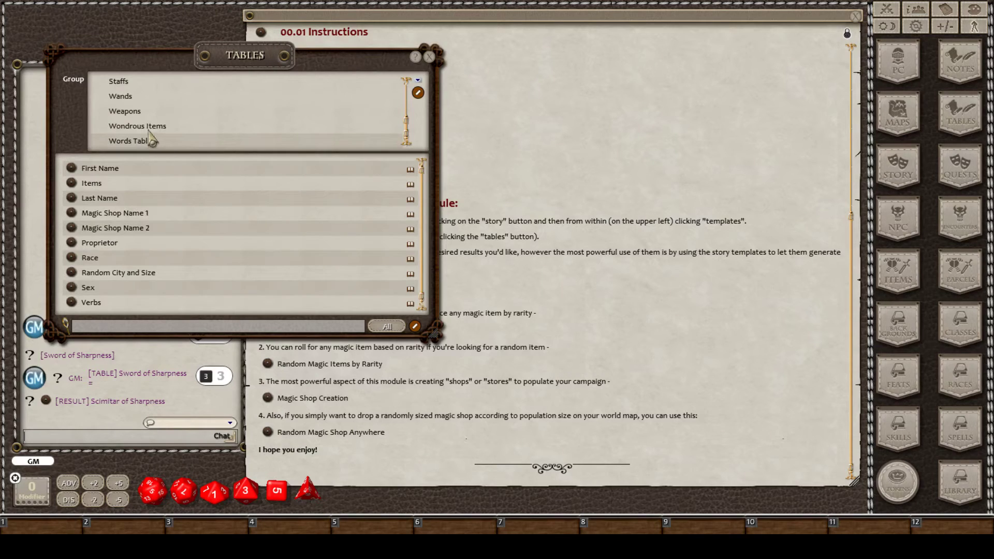
pyautogui.click(154, 126)
pyautogui.click(175, 83)
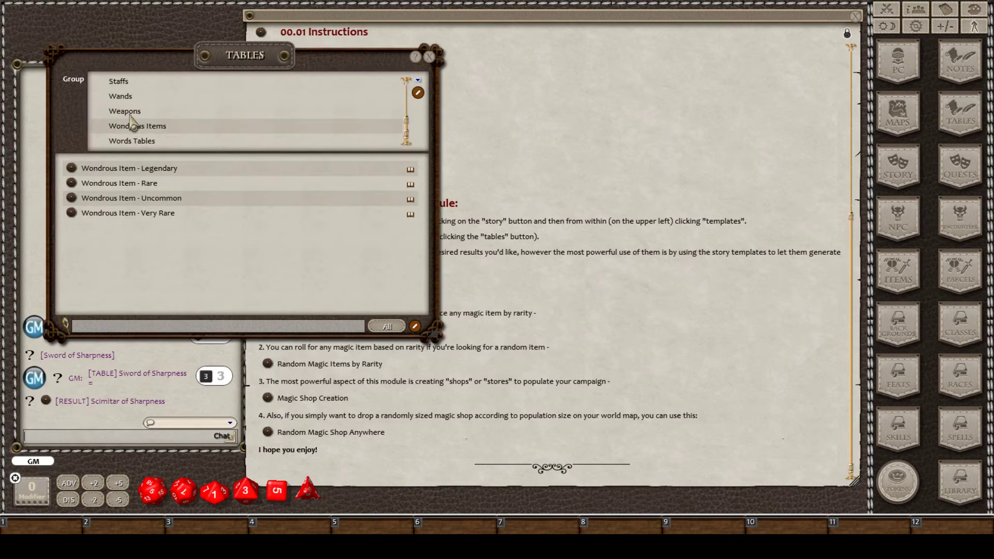
pyautogui.click(130, 112)
pyautogui.click(155, 82)
pyautogui.click(136, 112)
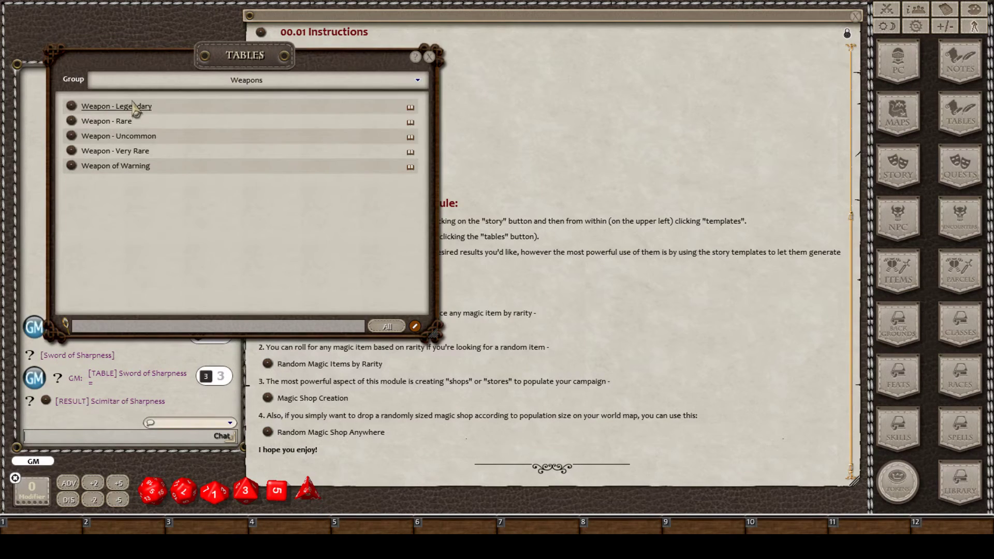
pyautogui.click(147, 83)
pyautogui.click(129, 98)
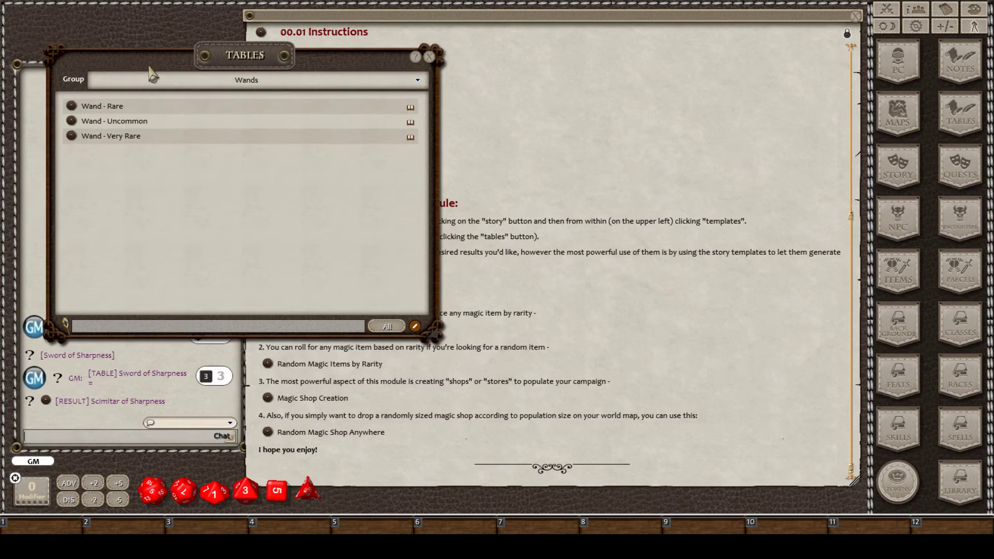
# Show the tables of all groups and look through the first page of the list.
pyautogui.click(151, 78)
pyautogui.scroll(5, 173, 122)
pyautogui.scroll(3, 173, 124)
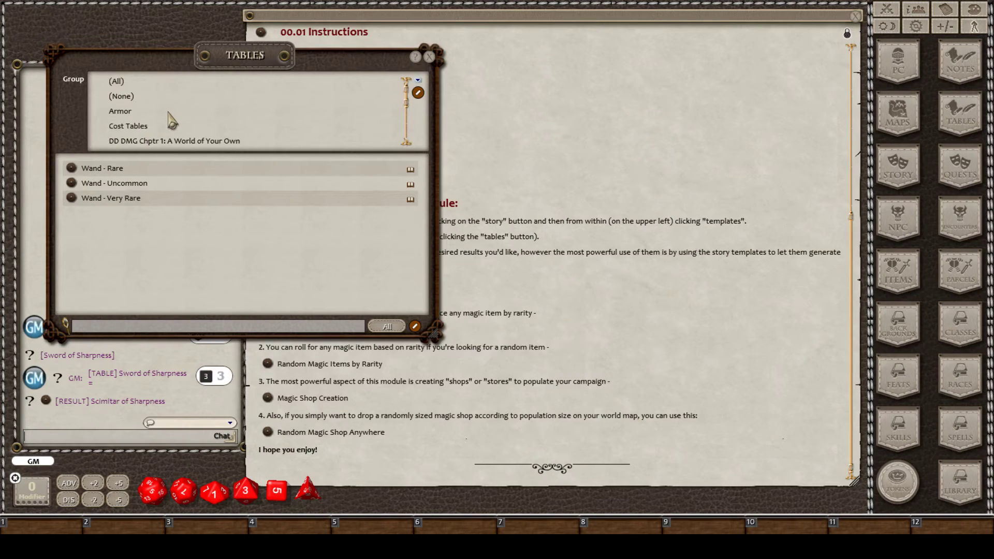
pyautogui.click(122, 83)
pyautogui.scroll(-1, 244, 124)
pyautogui.scroll(1, 244, 124)
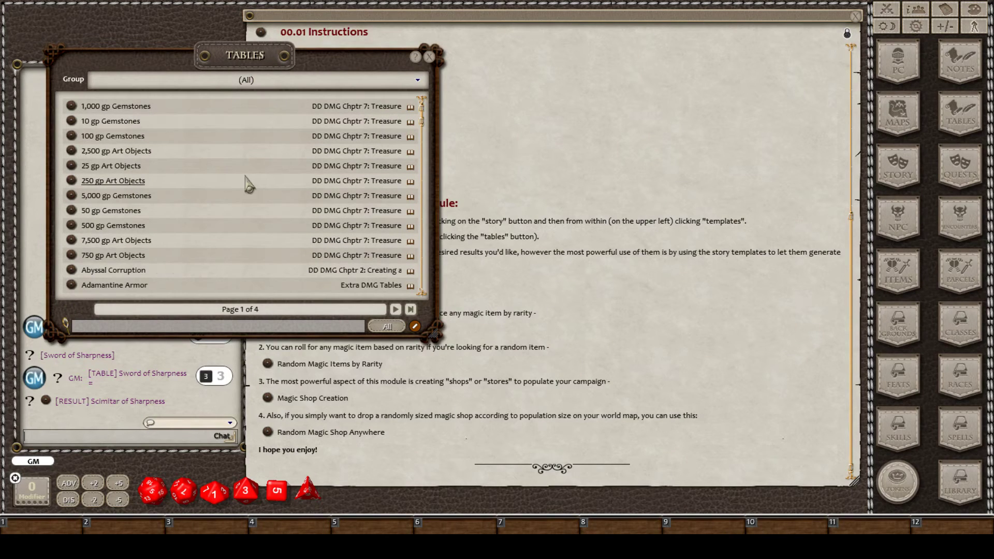
pyautogui.scroll(-6, 239, 174)
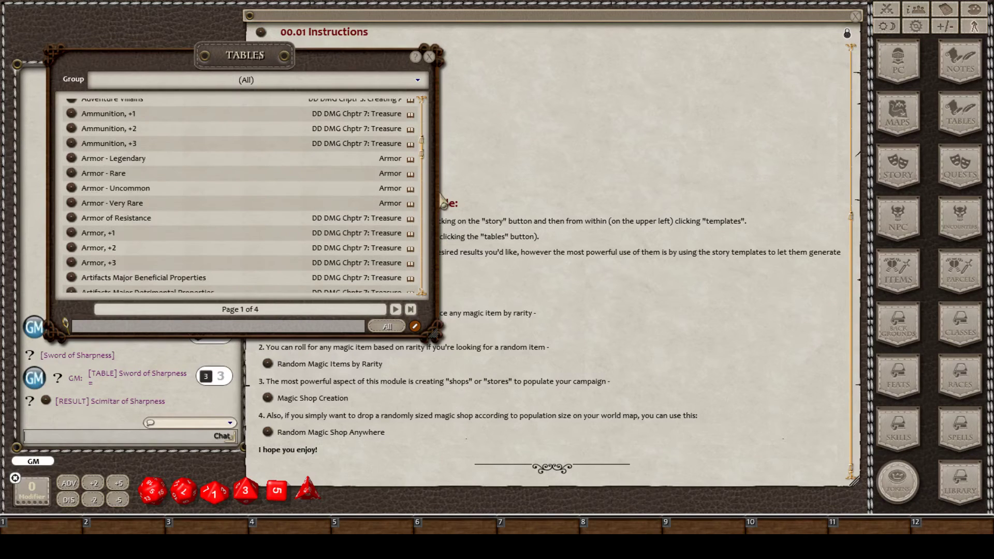
pyautogui.scroll(-10, 385, 222)
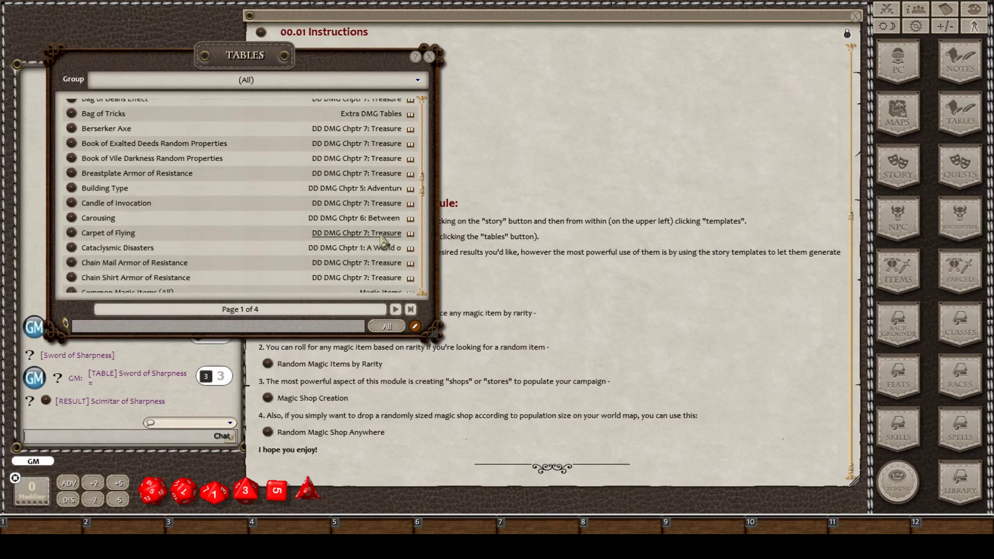
pyautogui.scroll(-10, 384, 242)
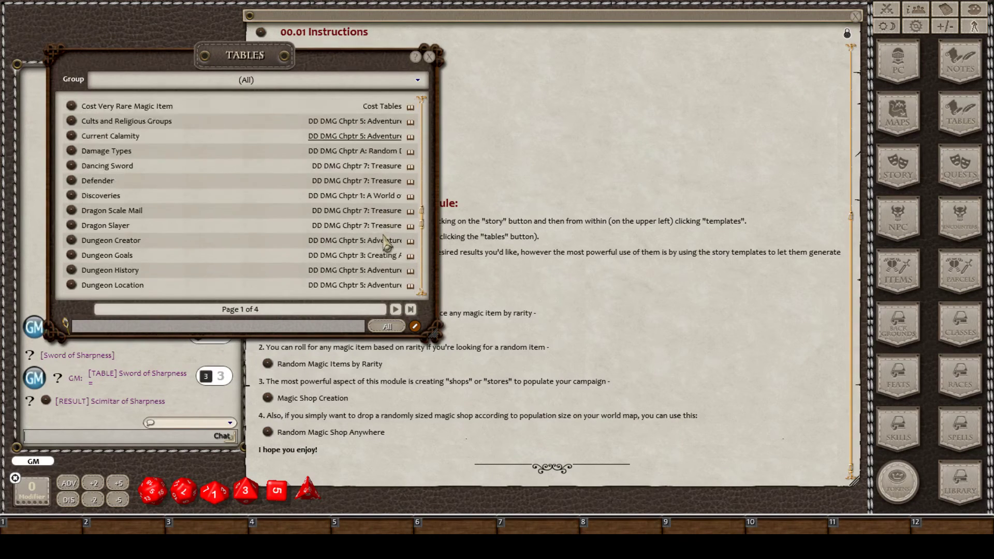
pyautogui.scroll(-10, 386, 242)
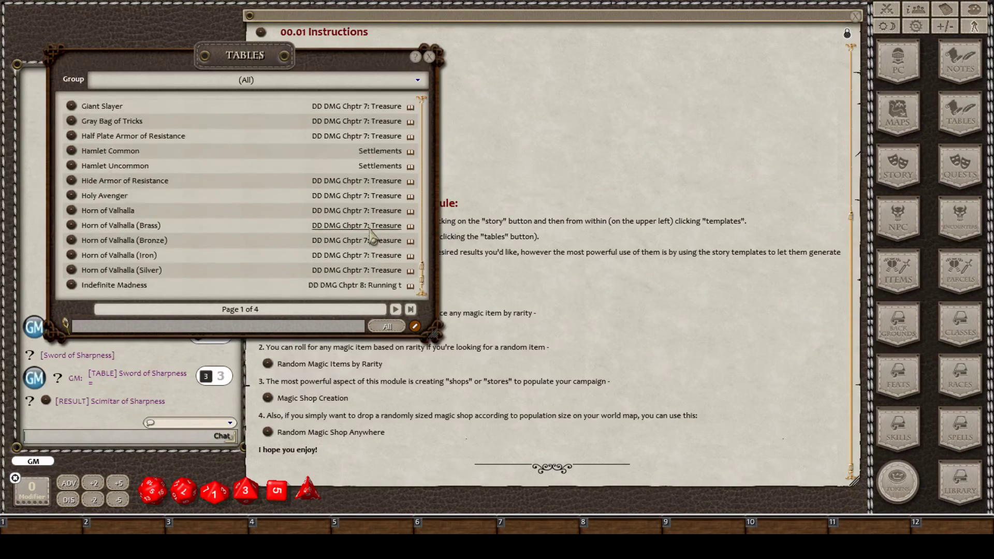
pyautogui.scroll(-2, 373, 234)
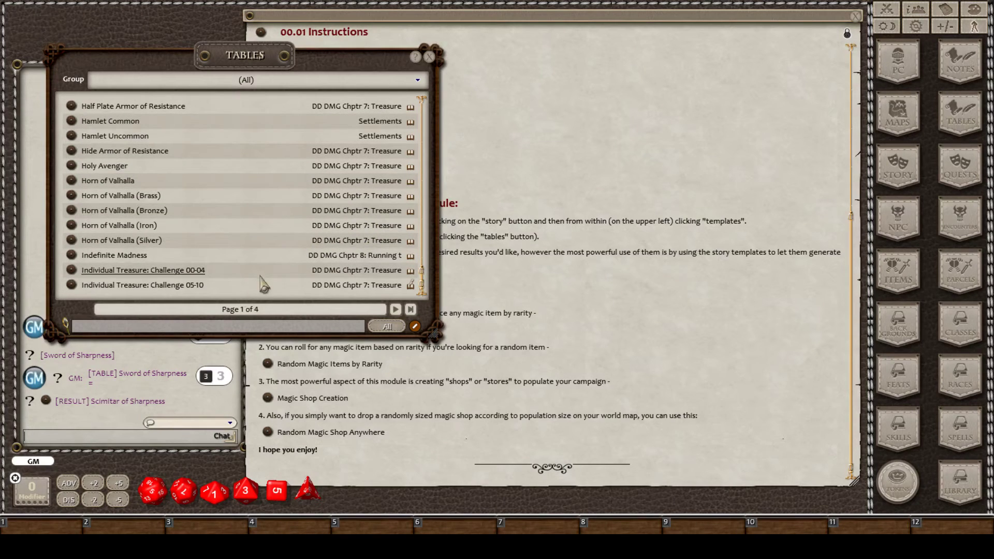
pyautogui.click(289, 326)
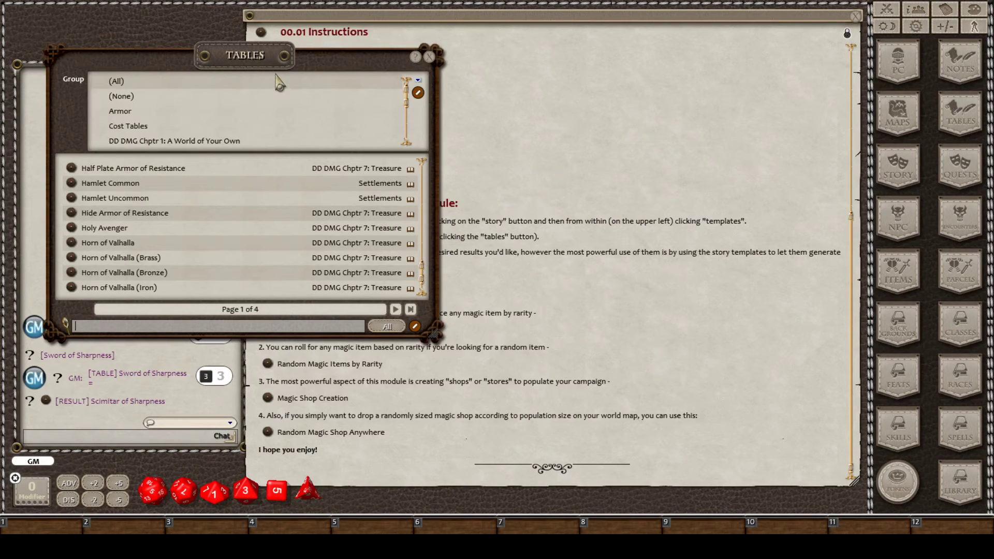
# Look through the list of table groups, show the Words Tables group, and close the tables list.
pyautogui.click(278, 81)
pyautogui.scroll(-8, 215, 127)
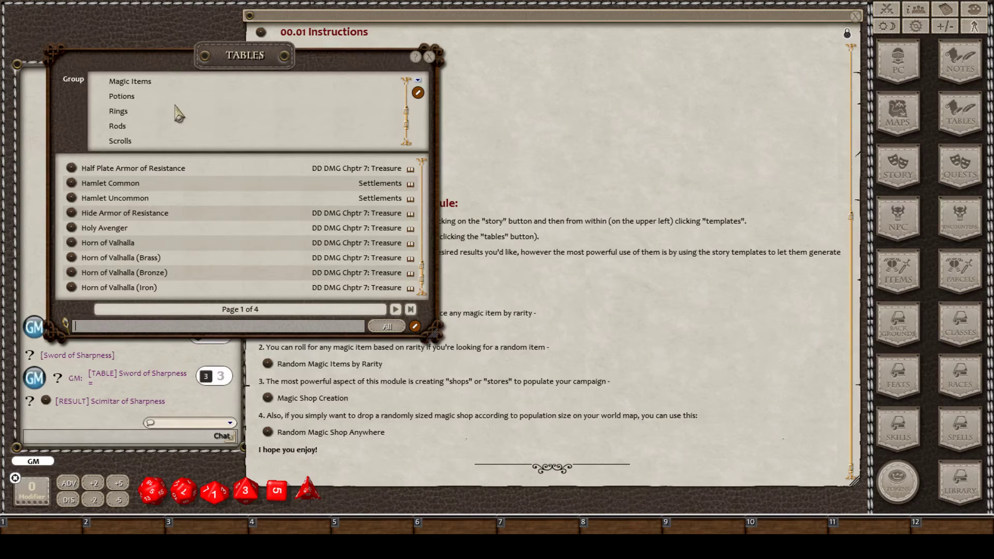
pyautogui.scroll(1, 178, 112)
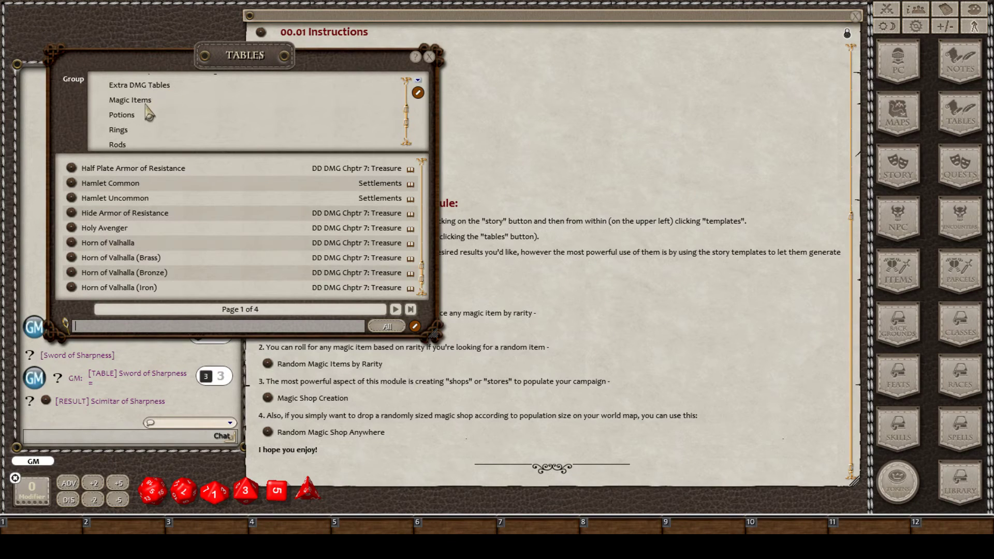
pyautogui.scroll(-2, 137, 129)
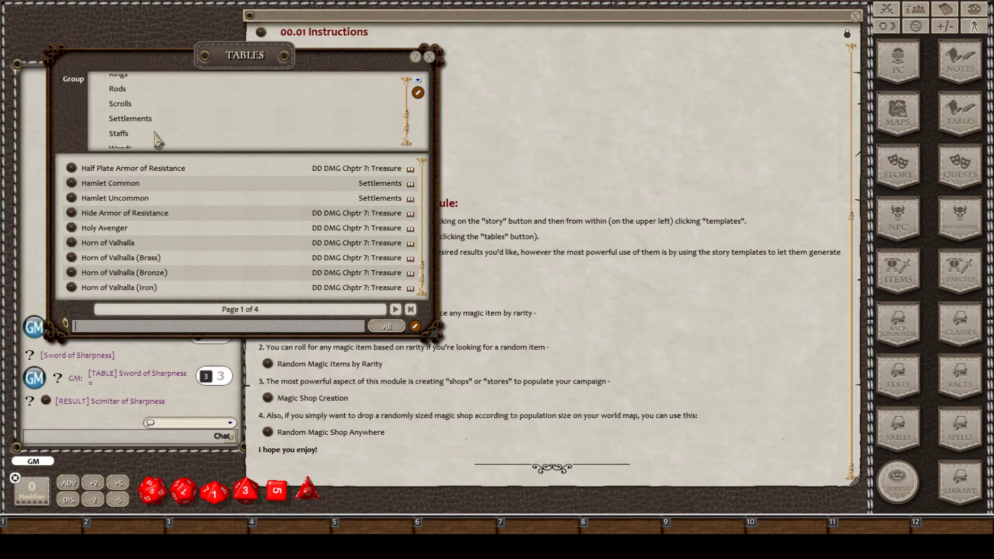
pyautogui.scroll(-1, 140, 134)
pyautogui.scroll(-2, 169, 125)
pyautogui.scroll(-2, 147, 132)
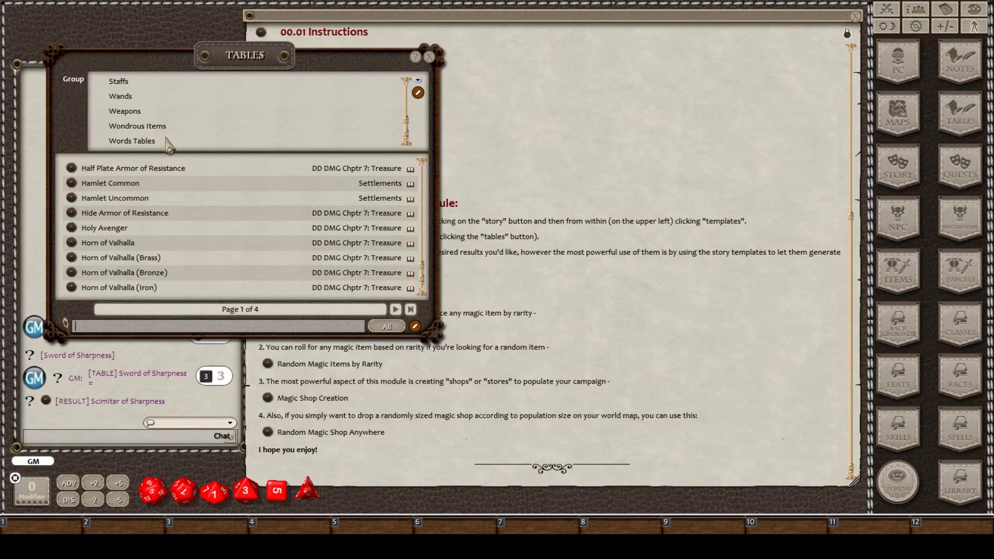
pyautogui.click(141, 149)
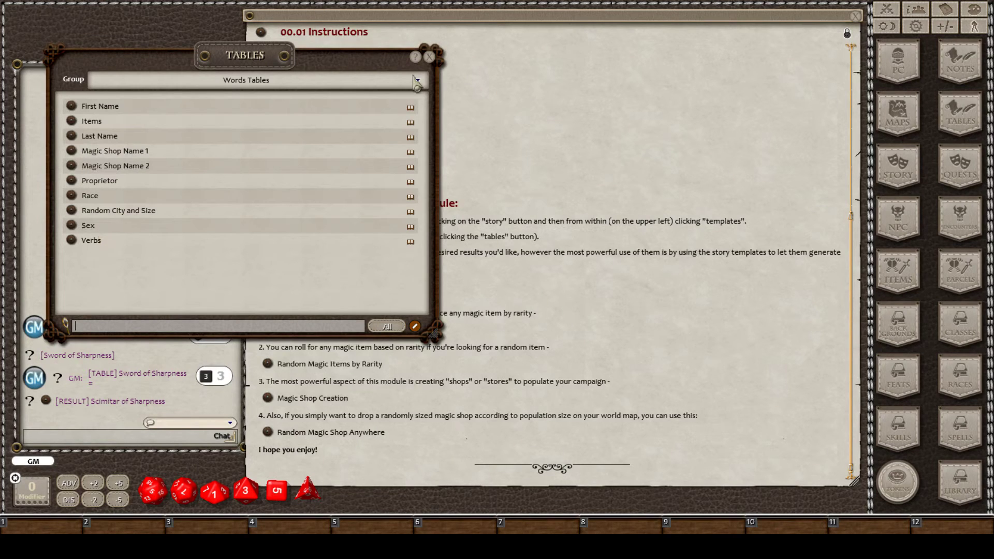
pyautogui.click(430, 57)
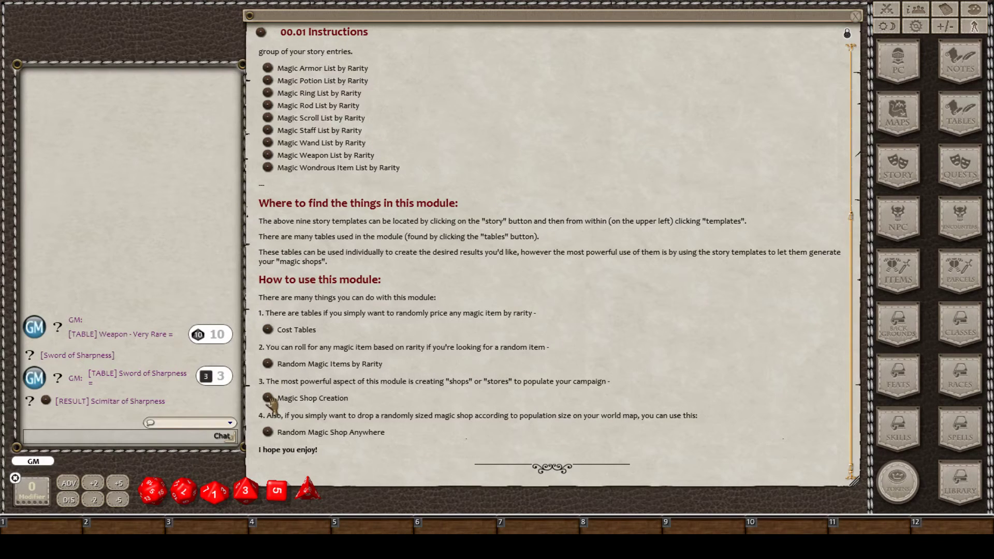
# Open the Magic Shop Creation entry from the instructions, and examine its Population Size Chart before closing the chart.
pyautogui.click(268, 397)
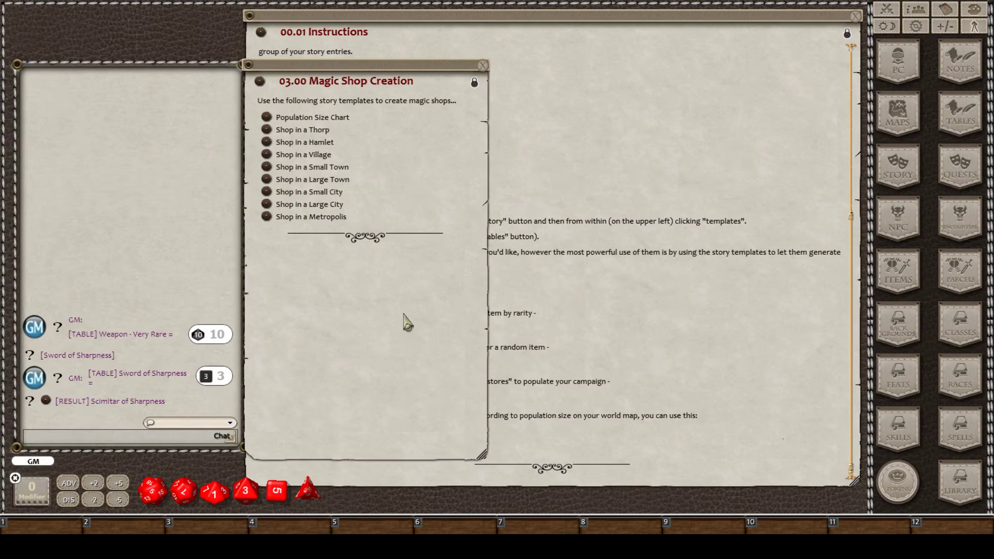
pyautogui.click(267, 116)
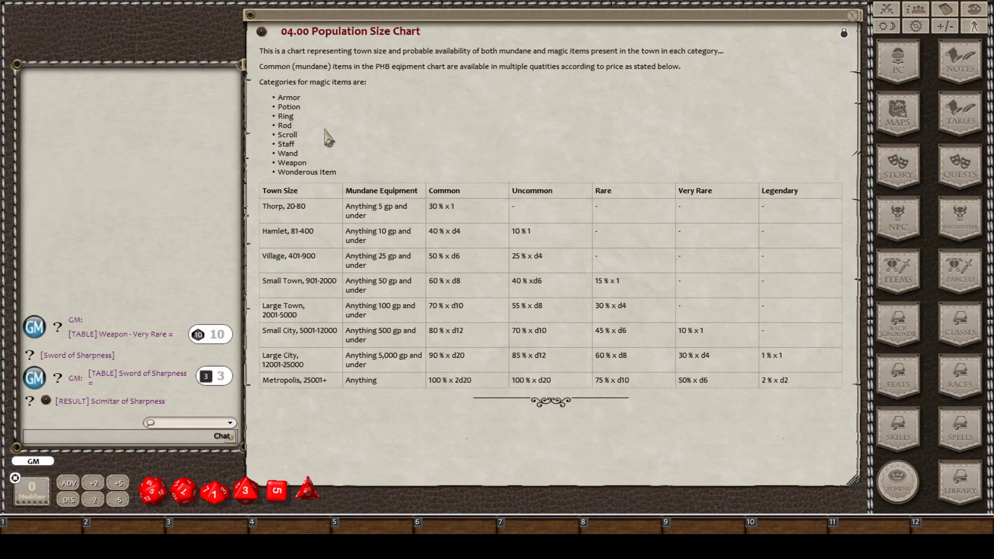
pyautogui.click(854, 16)
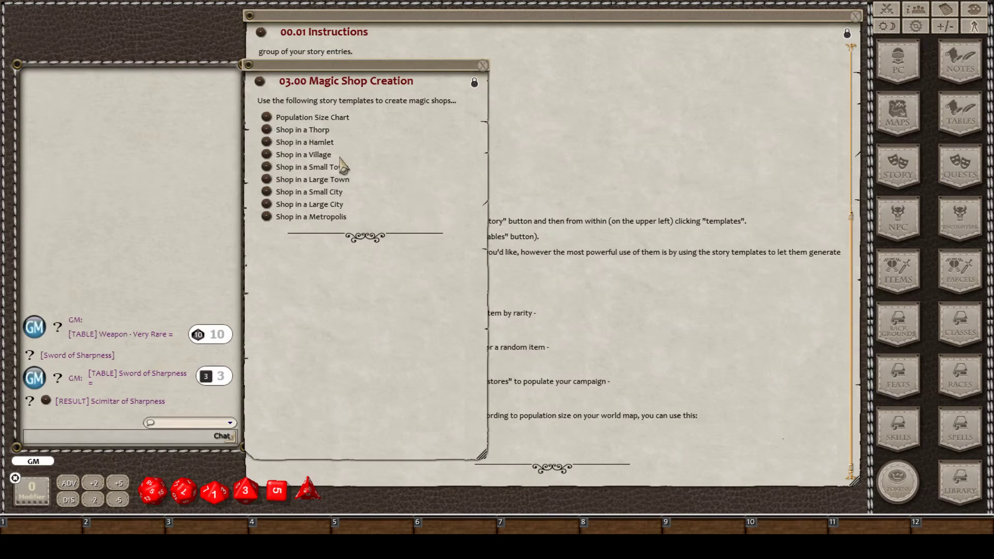
# Open the Shop in a Small Town template and compare its item rolls with the Population Size Chart.
pyautogui.click(266, 167)
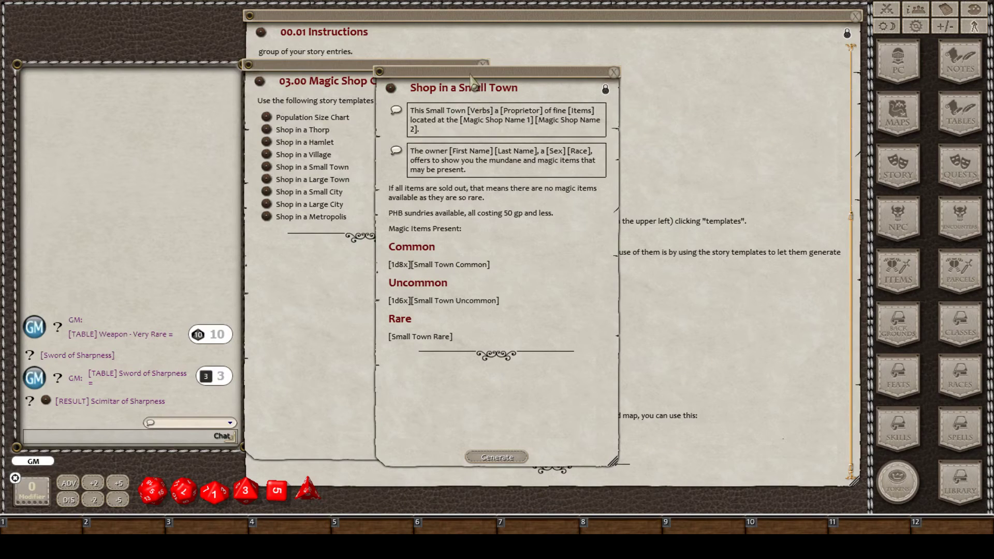
pyautogui.moveTo(472, 79); pyautogui.dragTo(344, 73)
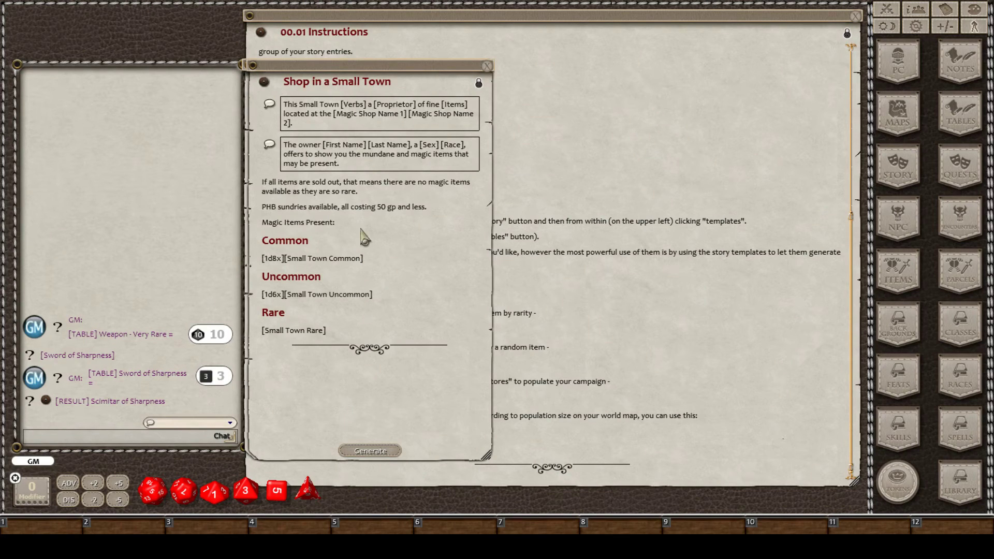
pyautogui.moveTo(384, 69); pyautogui.dragTo(502, 66)
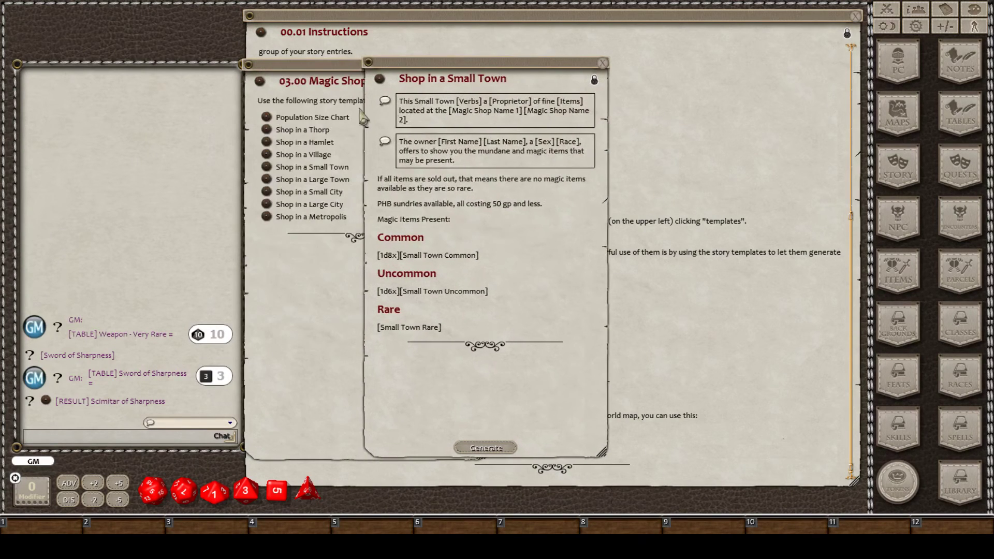
pyautogui.click(267, 118)
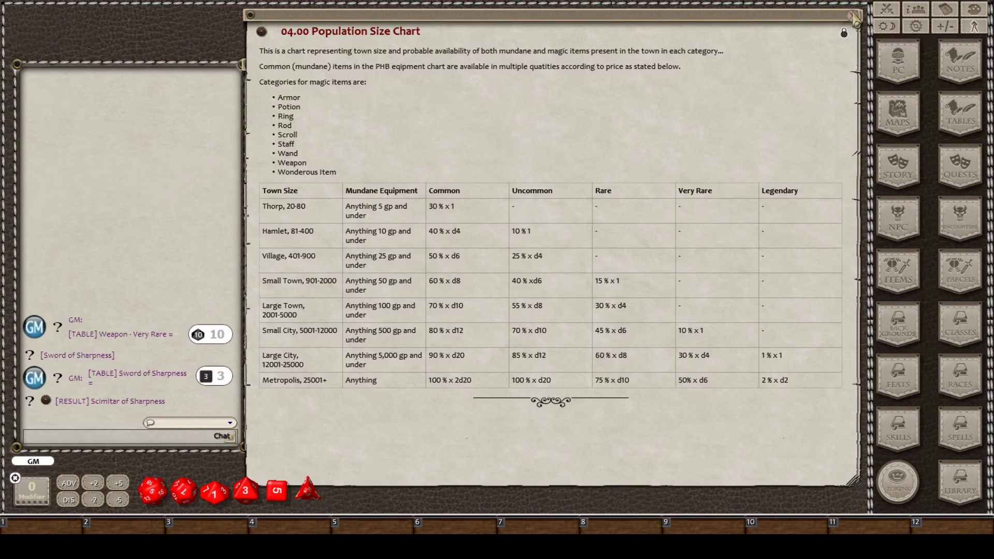
pyautogui.click(853, 16)
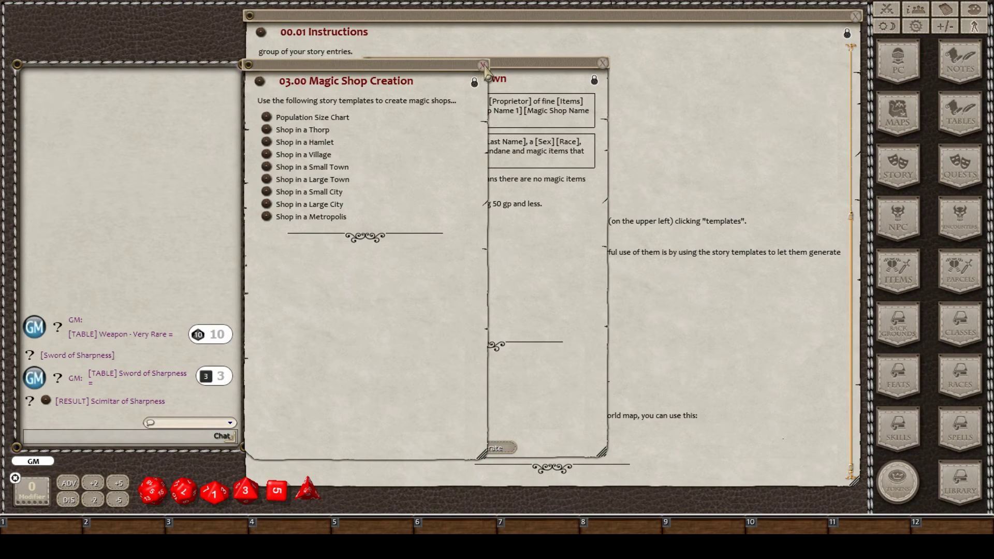
# Generate a magic shop from the Shop in a Small Town template, and close both the generated shop and the template.
pyautogui.click(484, 66)
pyautogui.moveTo(485, 65); pyautogui.dragTo(303, 58)
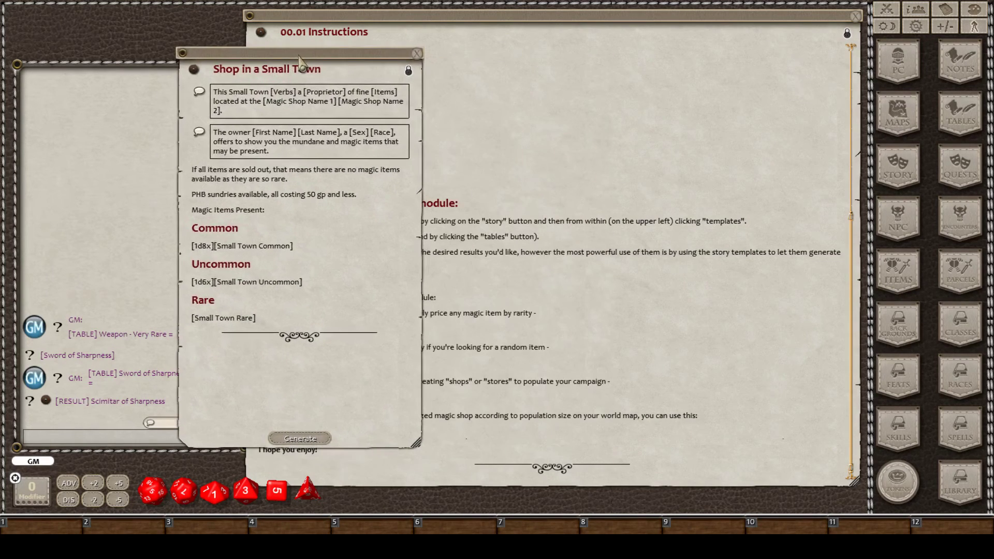
pyautogui.click(301, 439)
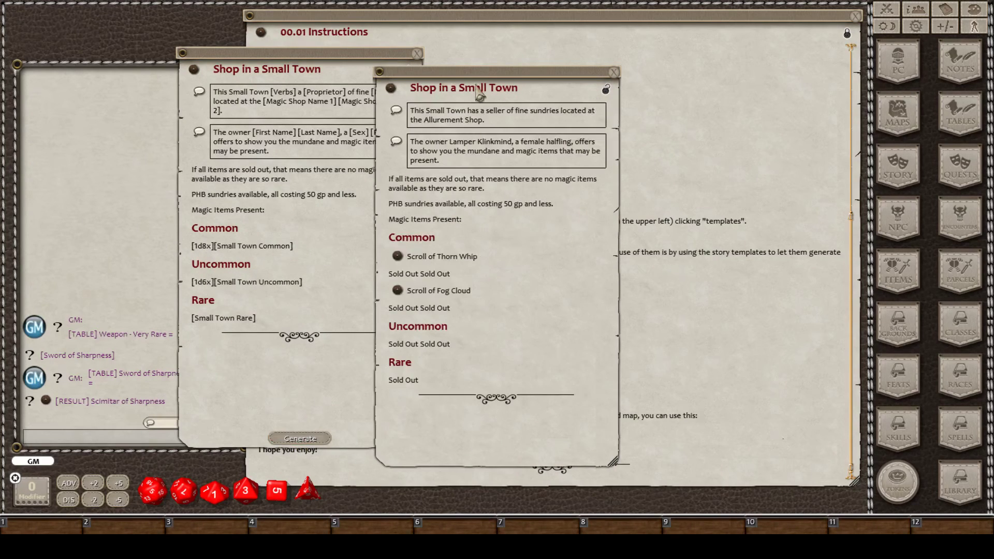
pyautogui.moveTo(506, 76); pyautogui.dragTo(605, 60)
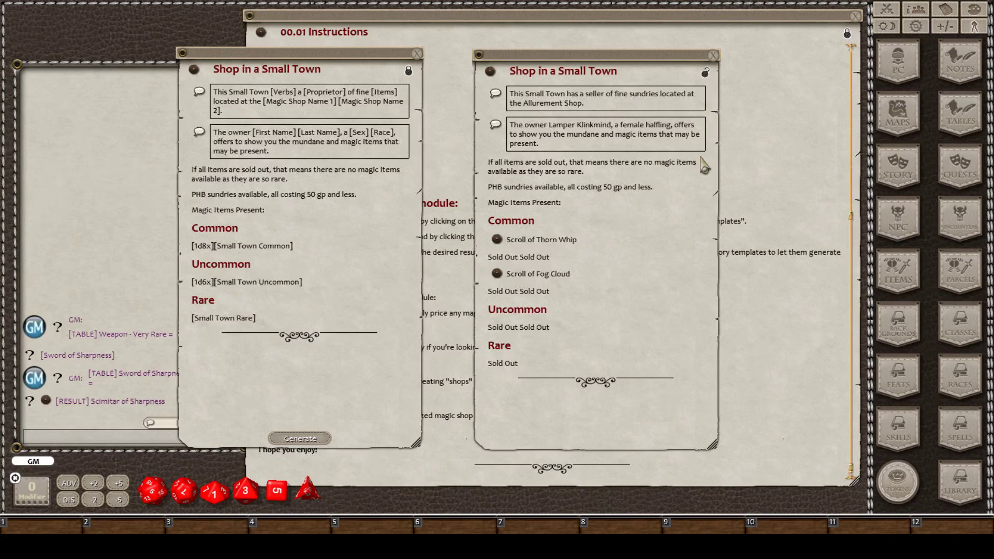
pyautogui.click(713, 56)
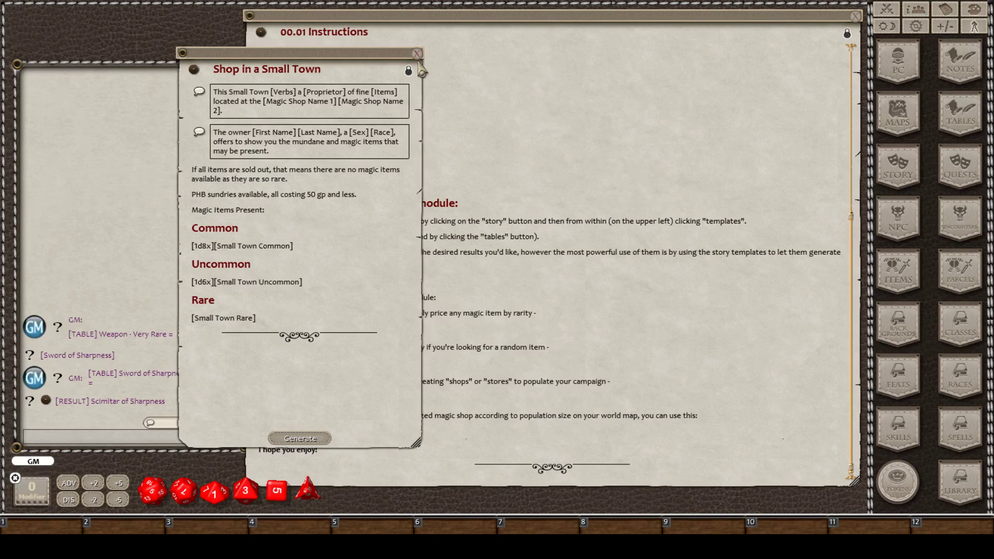
pyautogui.click(416, 54)
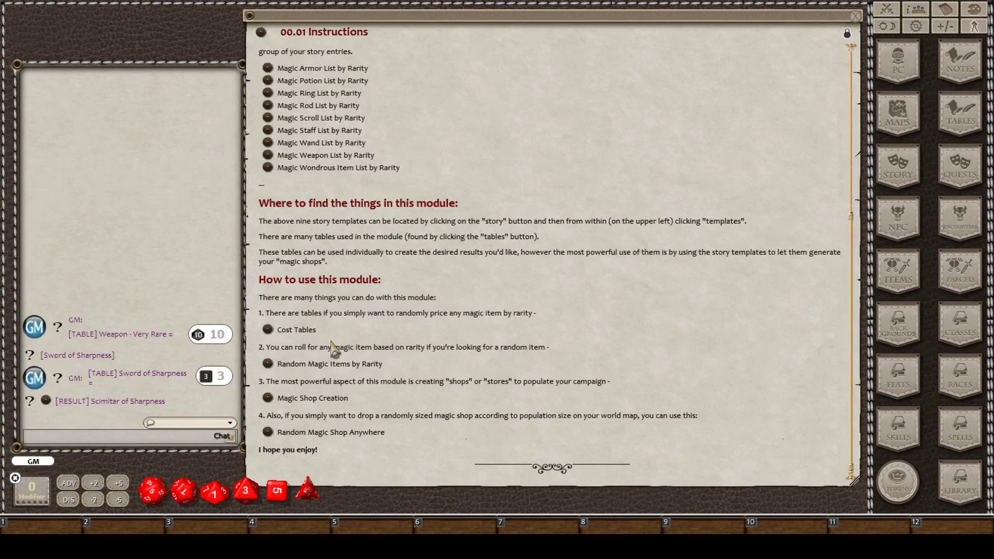
# Generate a magic shop from the Shop in a Metropolis template, and close the template while keeping the generated shop in front.
pyautogui.click(268, 399)
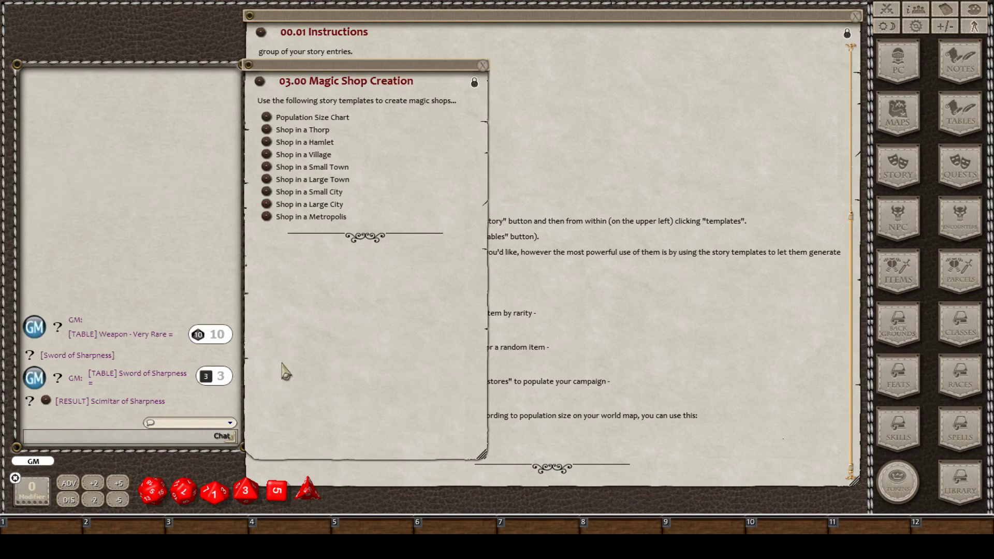
pyautogui.click(267, 218)
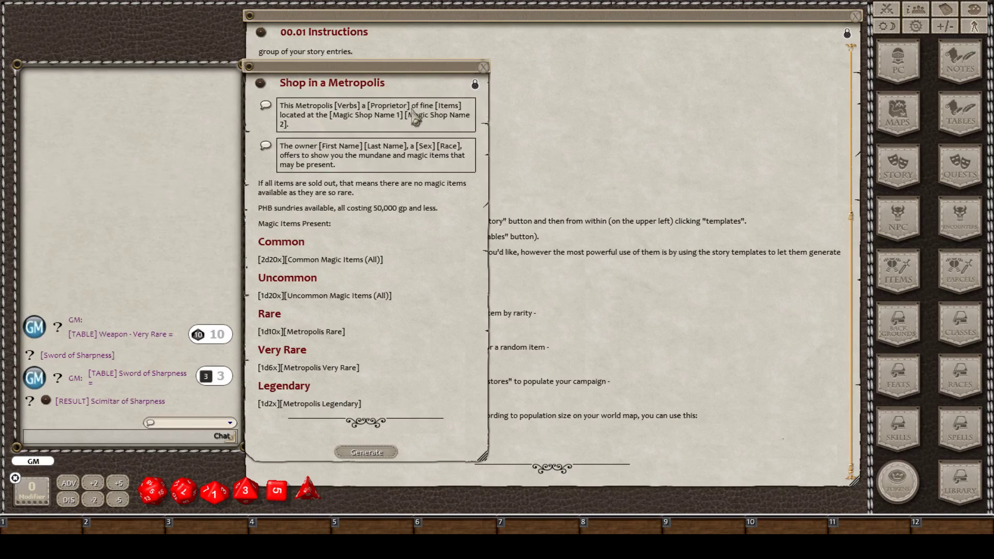
pyautogui.moveTo(377, 70); pyautogui.dragTo(253, 25)
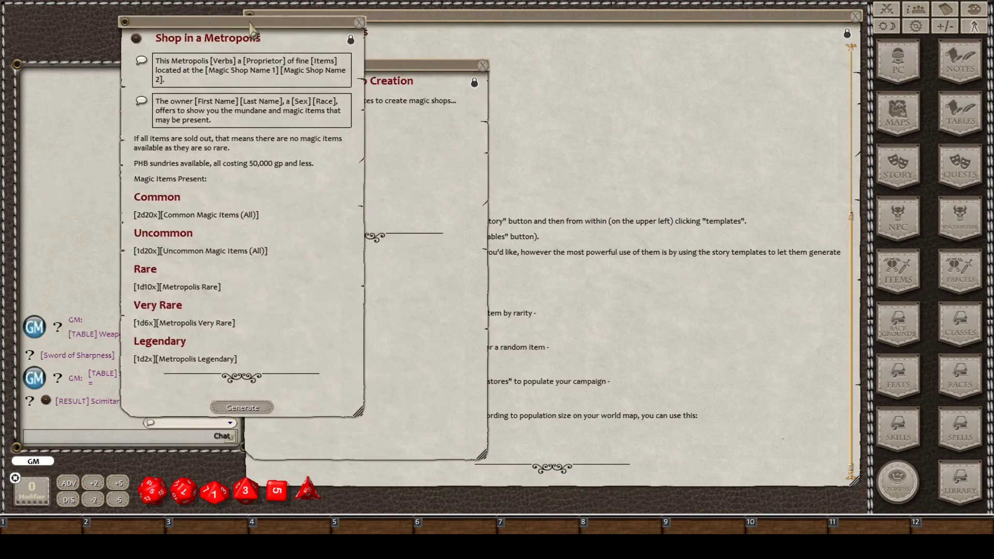
pyautogui.click(252, 409)
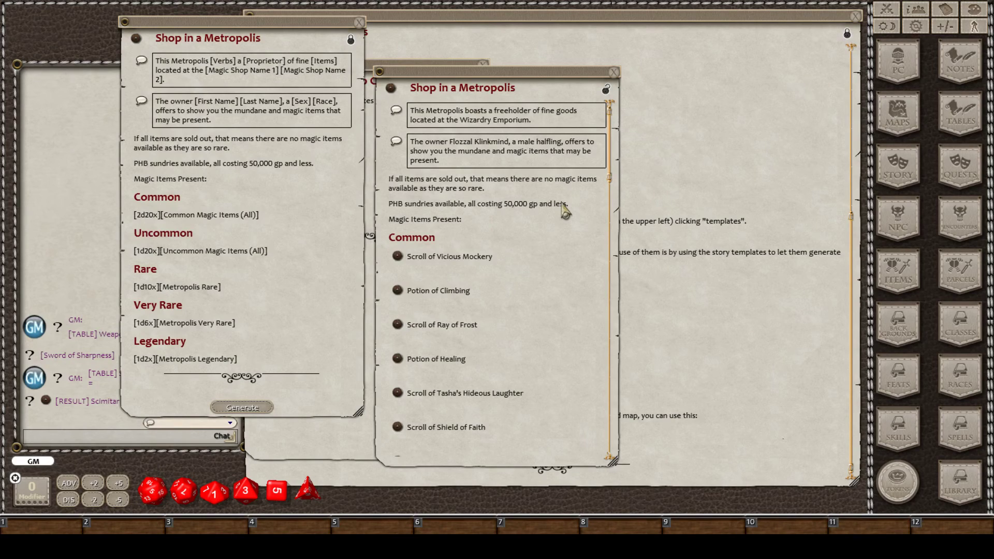
pyautogui.scroll(-1, 565, 211)
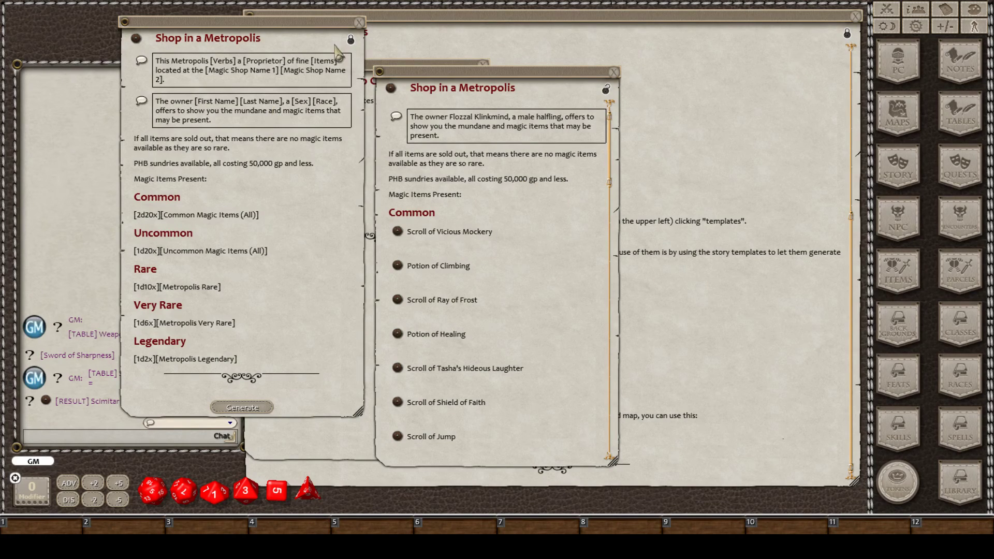
pyautogui.click(359, 22)
pyautogui.click(326, 219)
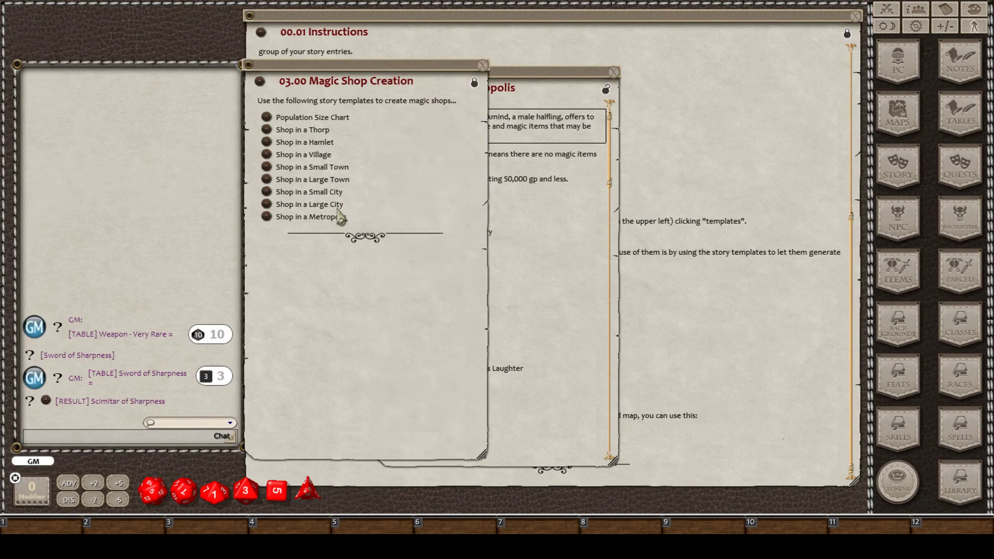
pyautogui.click(567, 93)
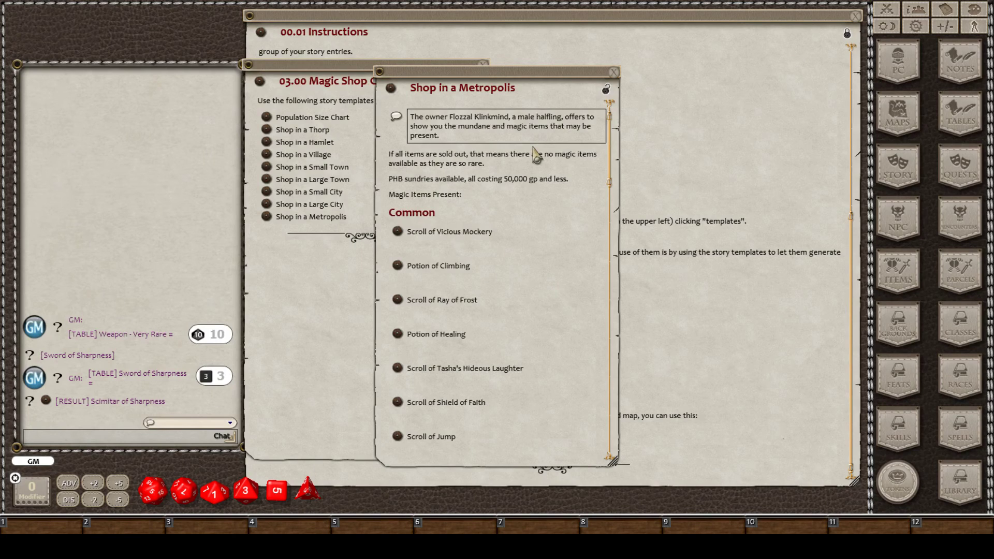
# Look through the Common and Uncommon magic items of the generated metropolis shop.
pyautogui.scroll(-2, 537, 155)
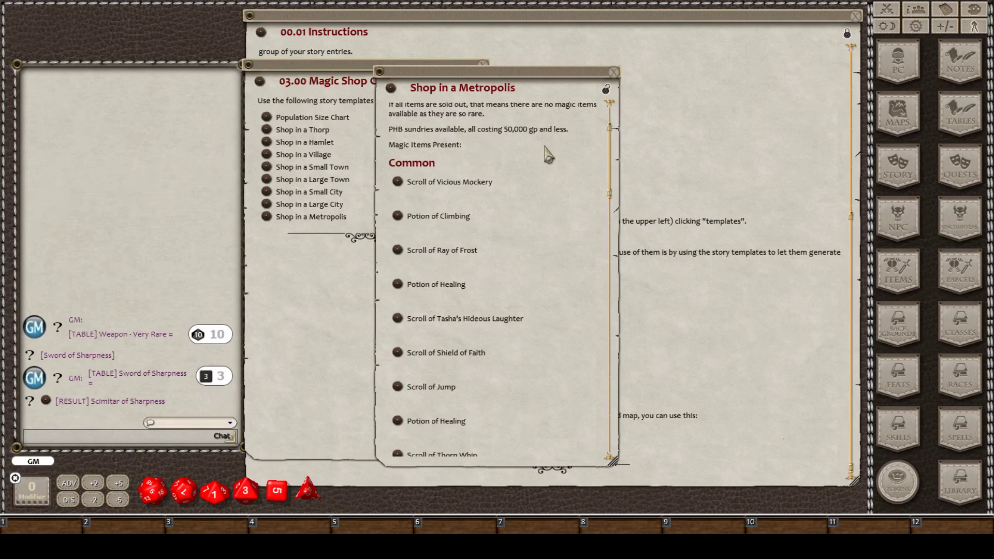
pyautogui.scroll(-5, 440, 158)
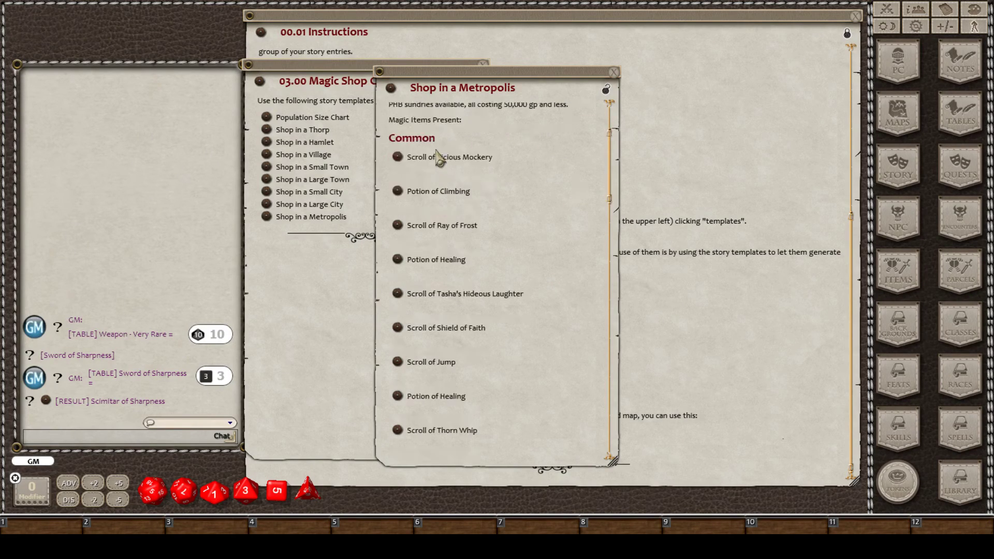
pyautogui.scroll(-20, 497, 156)
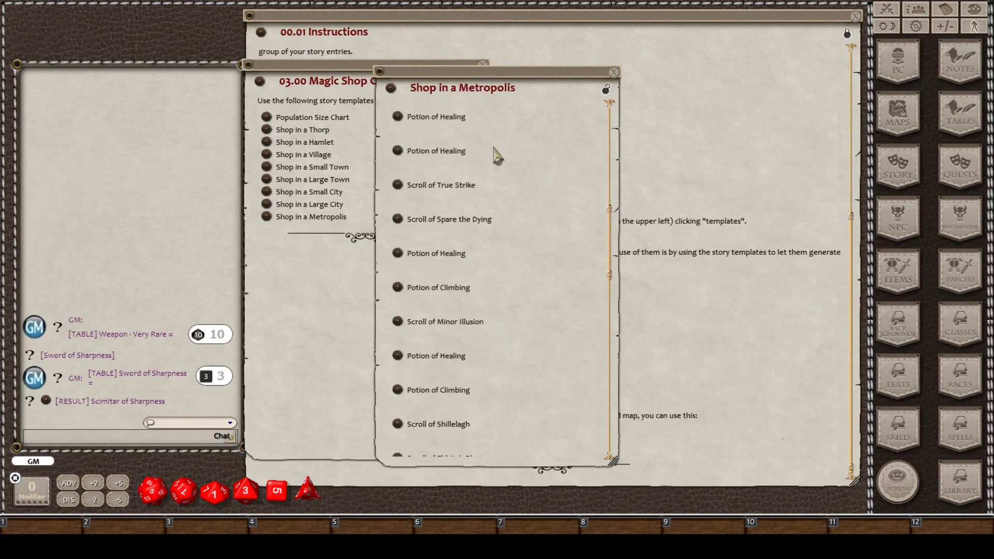
pyautogui.scroll(-5, 497, 155)
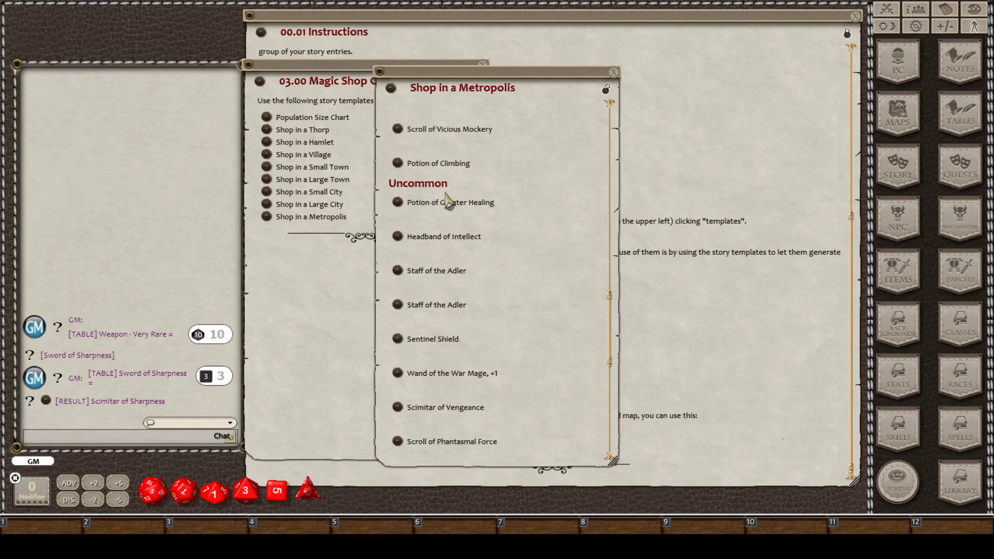
pyautogui.scroll(-4, 450, 199)
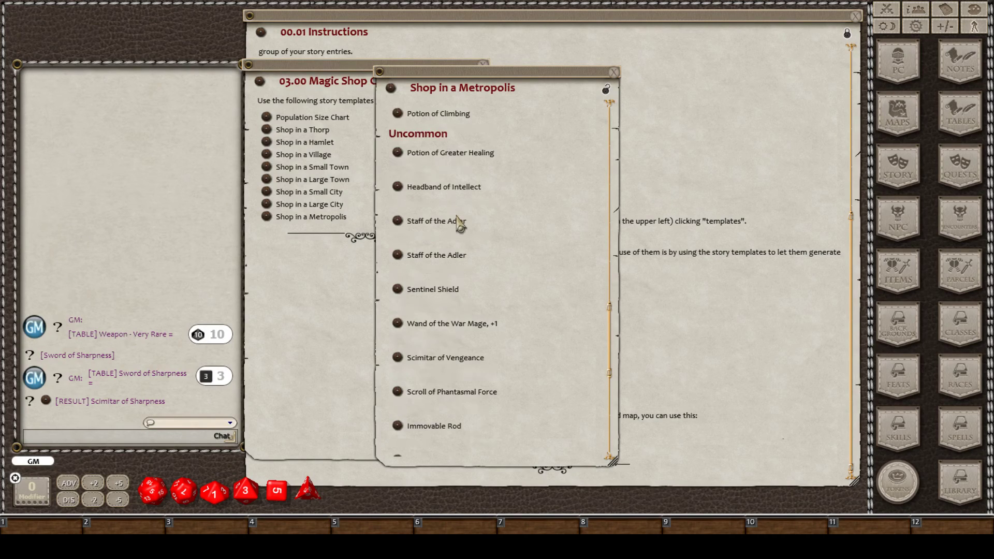
pyautogui.scroll(-4, 461, 246)
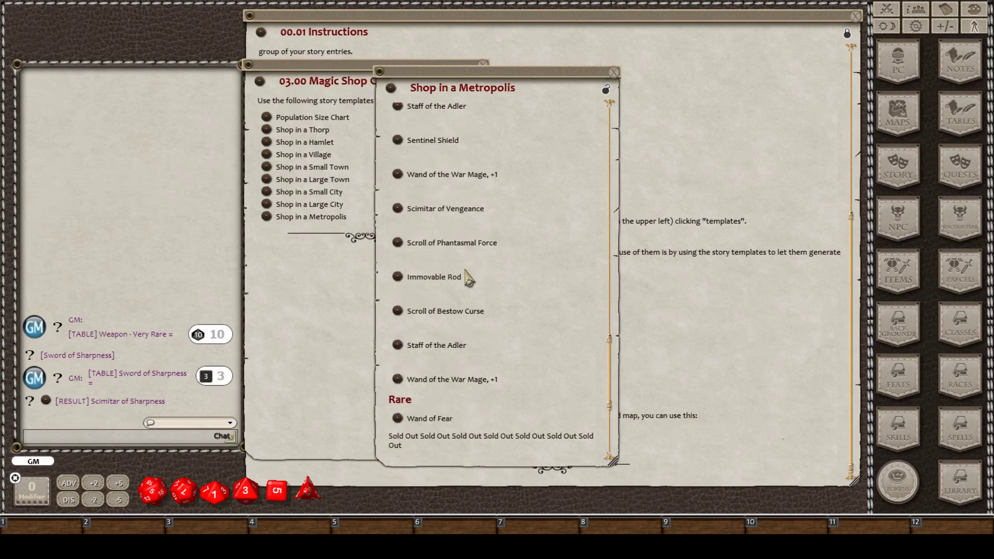
# View and close the shop's Immovable Rod item, and look through its Rare, Very Rare and Legendary items.
pyautogui.click(400, 278)
pyautogui.click(596, 168)
pyautogui.scroll(-1, 530, 199)
pyautogui.scroll(-4, 530, 199)
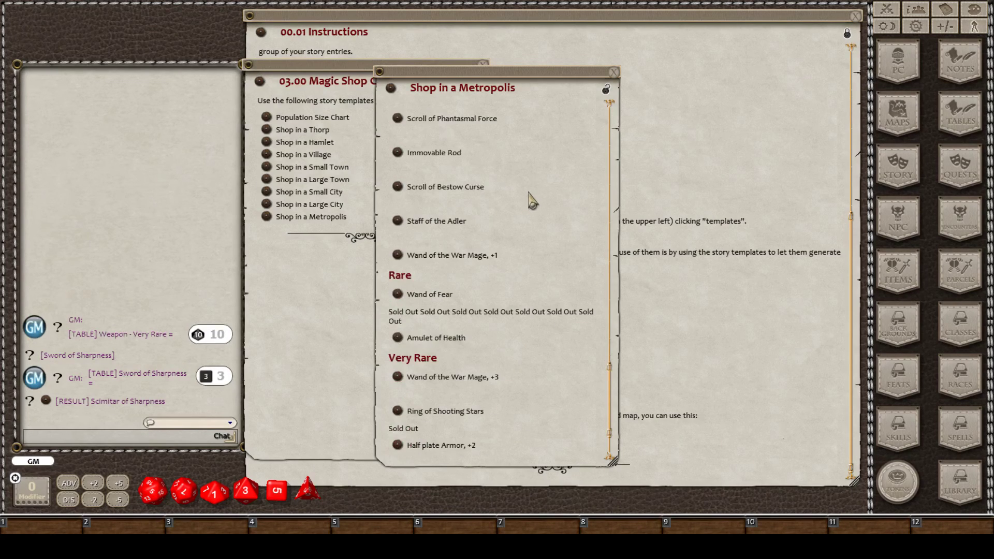
pyautogui.scroll(-1, 533, 194)
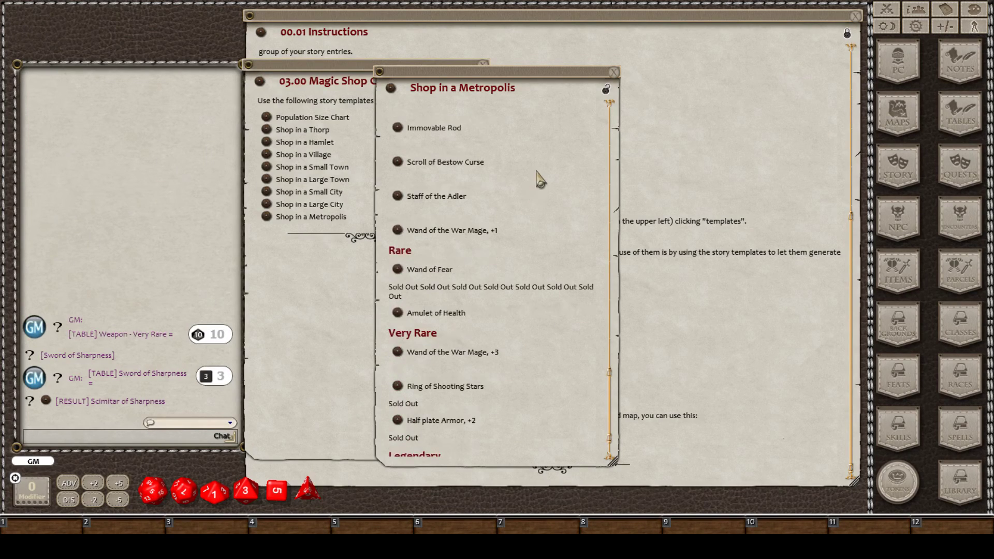
pyautogui.scroll(-1, 540, 179)
pyautogui.scroll(-1, 540, 179)
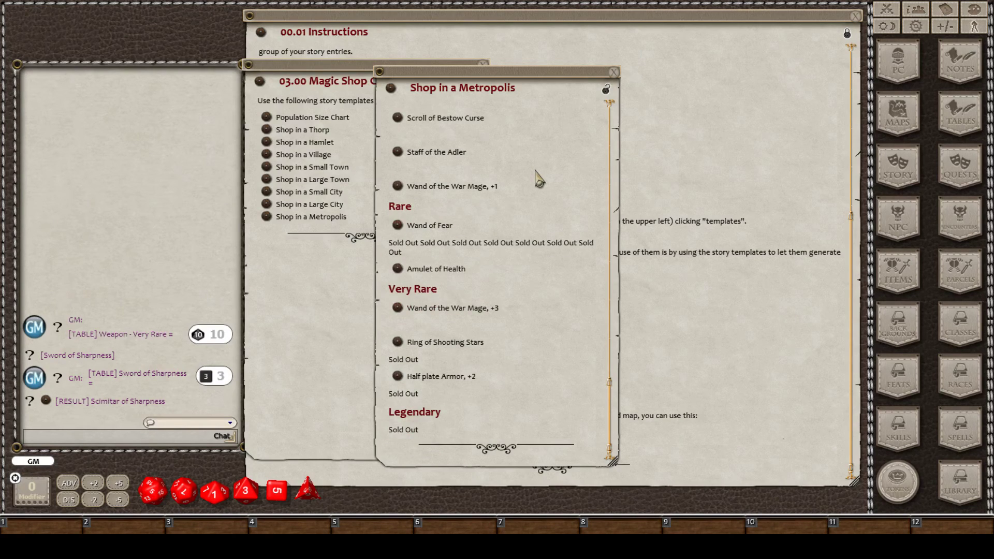
# Close the metropolis shop and the Magic Shop Creation page, and generate a shop from the Random Magic Shop Anywhere template.
pyautogui.click(615, 73)
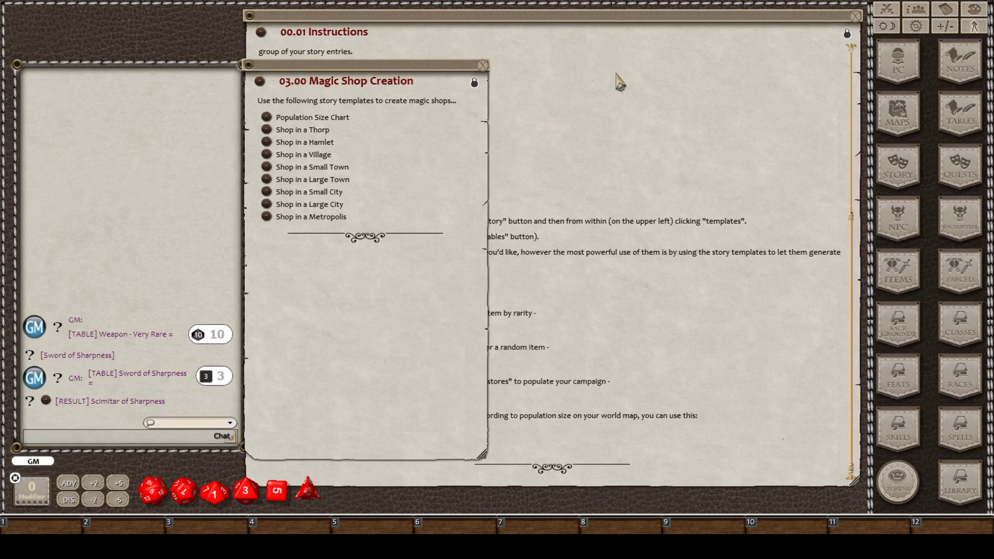
pyautogui.click(481, 66)
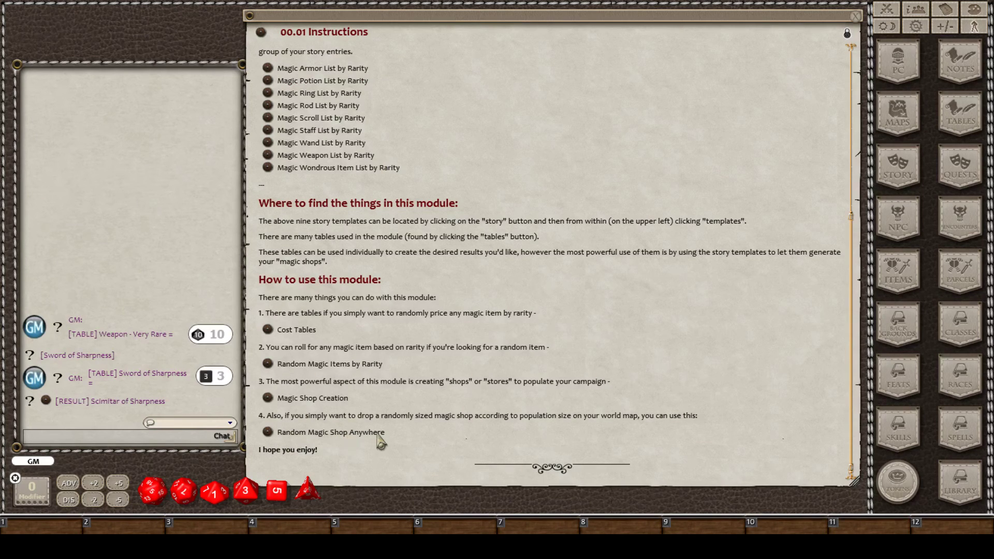
pyautogui.click(268, 432)
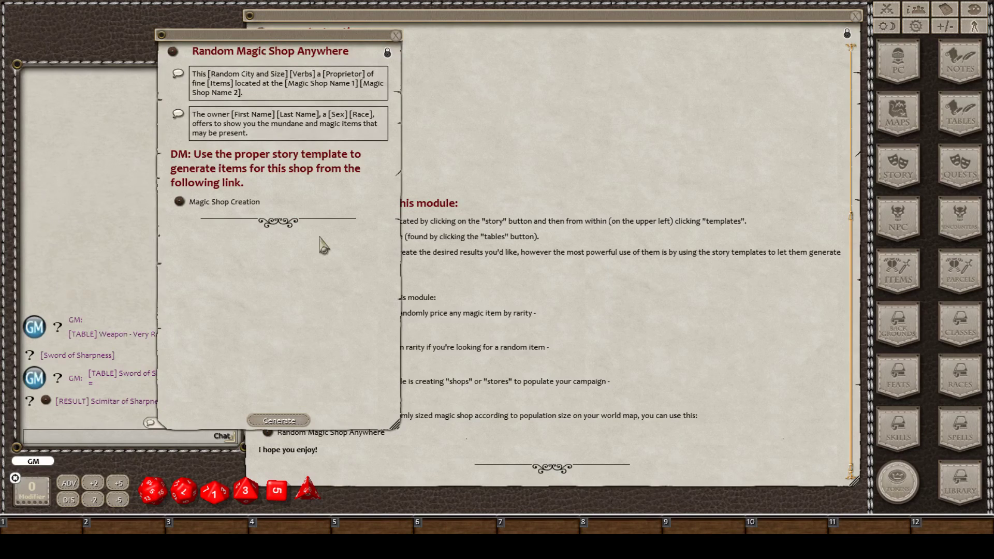
pyautogui.click(283, 422)
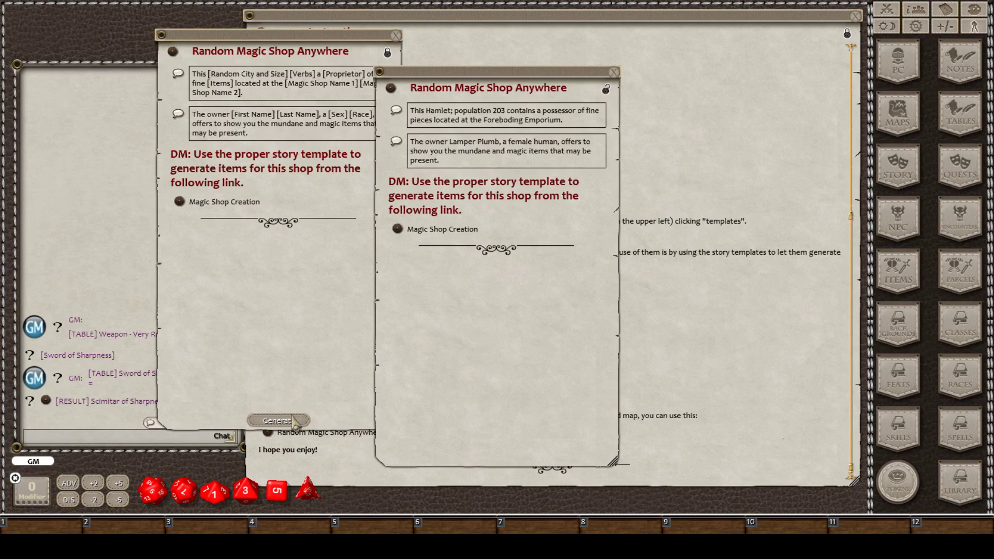
pyautogui.moveTo(504, 72); pyautogui.dragTo(578, 56)
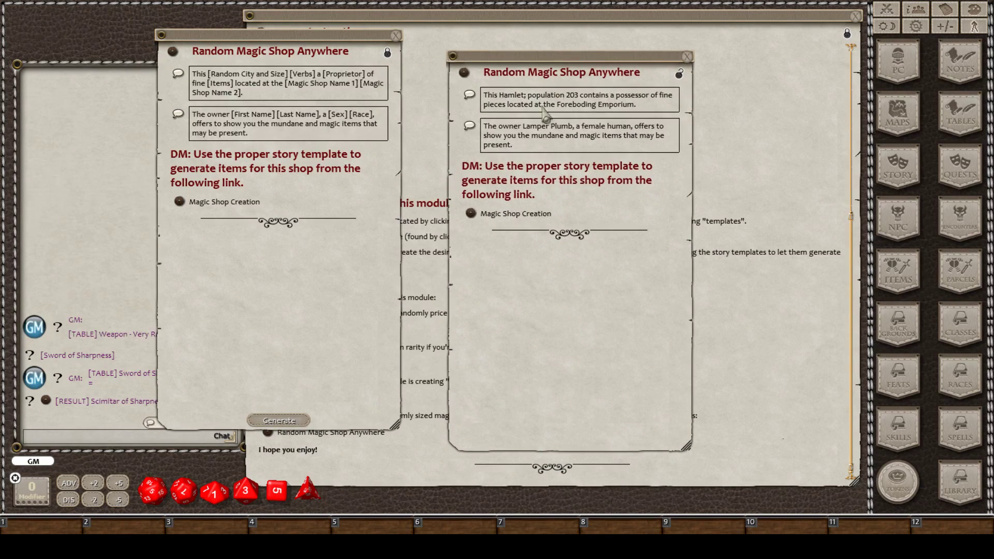
# Generate a shop from the Shop in a Hamlet template linked through the random shop's Magic Shop Creation page, and close both shops and the hamlet template.
pyautogui.click(472, 215)
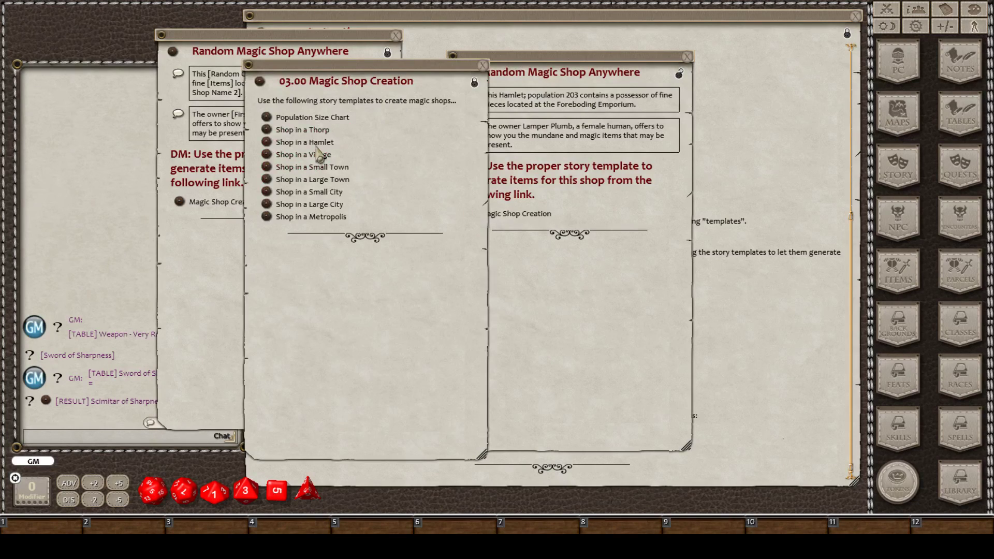
pyautogui.click(267, 143)
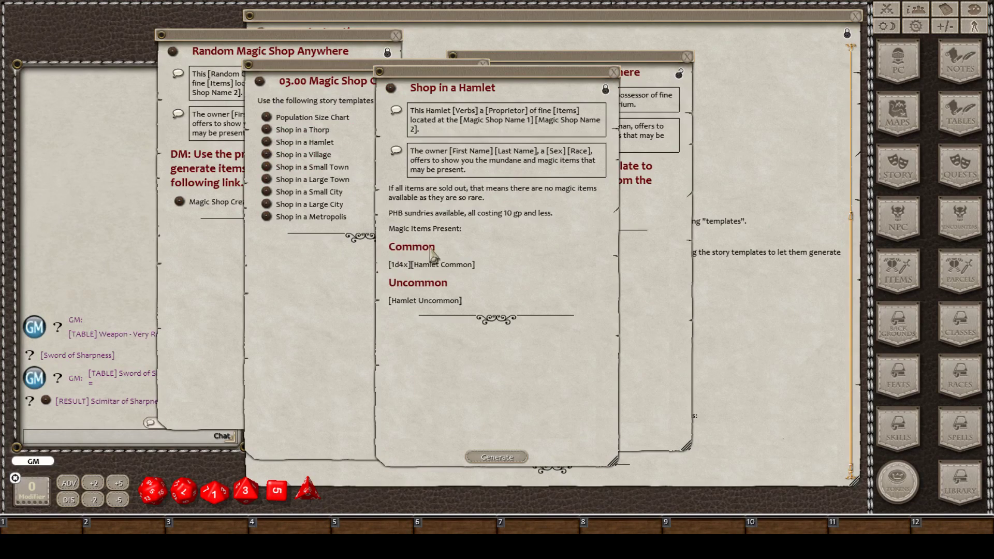
pyautogui.click(505, 457)
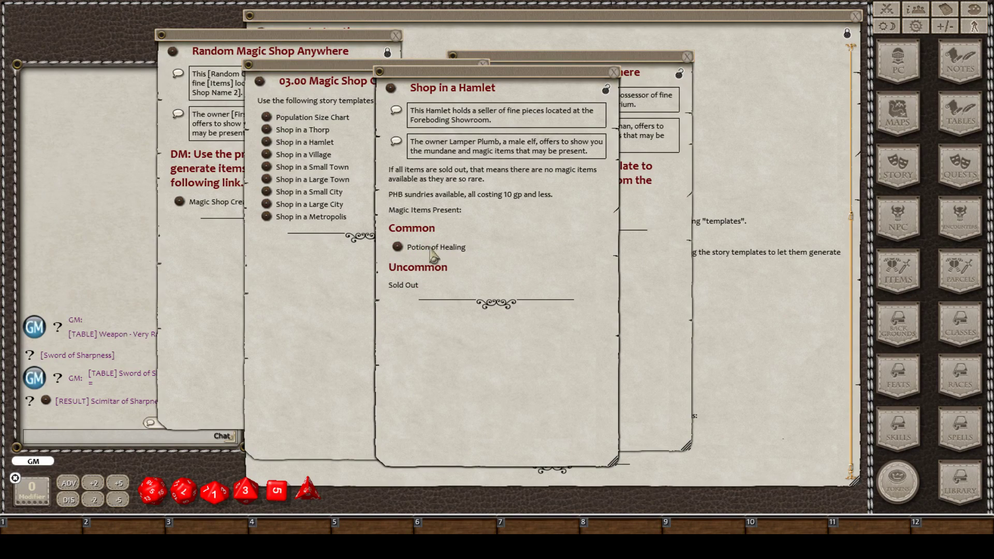
pyautogui.click(613, 72)
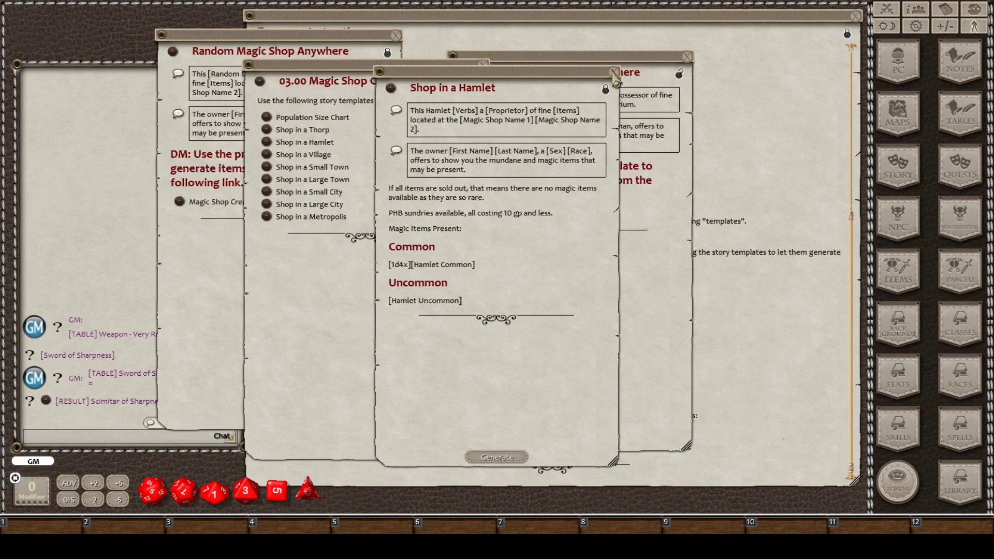
pyautogui.click(687, 56)
pyautogui.click(614, 73)
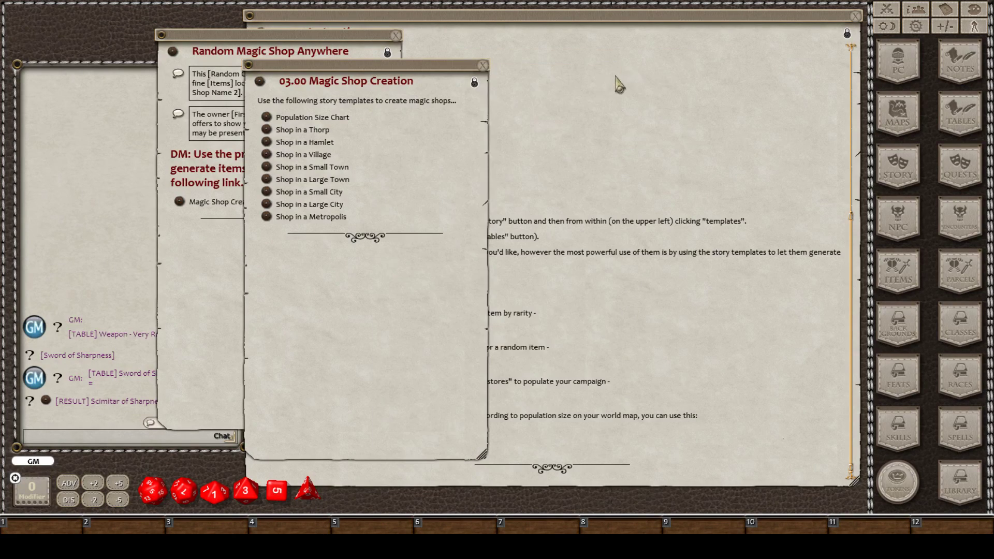
# Close the Magic Shop Creation page, the Random Magic Shop Anywhere template, the Instructions entry and the Story list to clear the desktop.
pyautogui.click(483, 65)
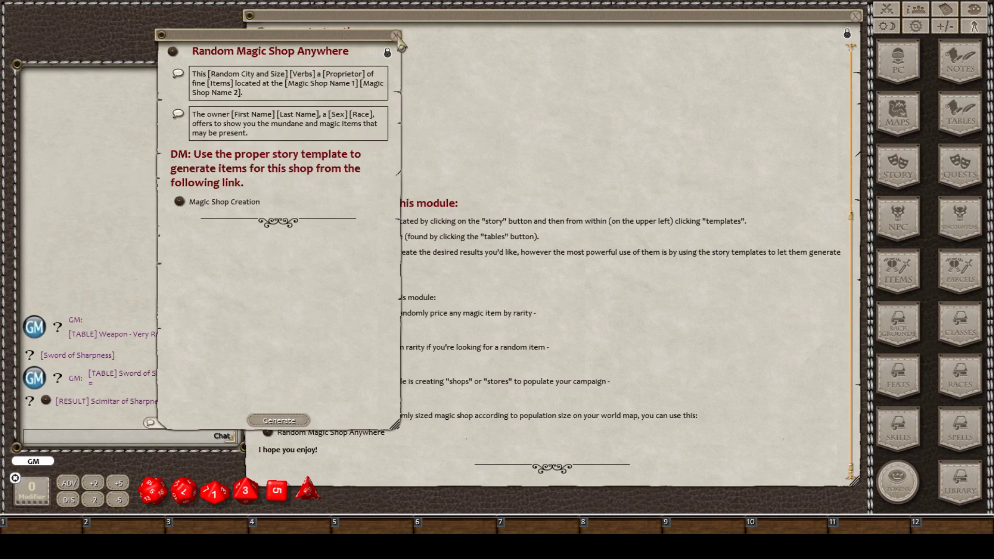
pyautogui.click(396, 36)
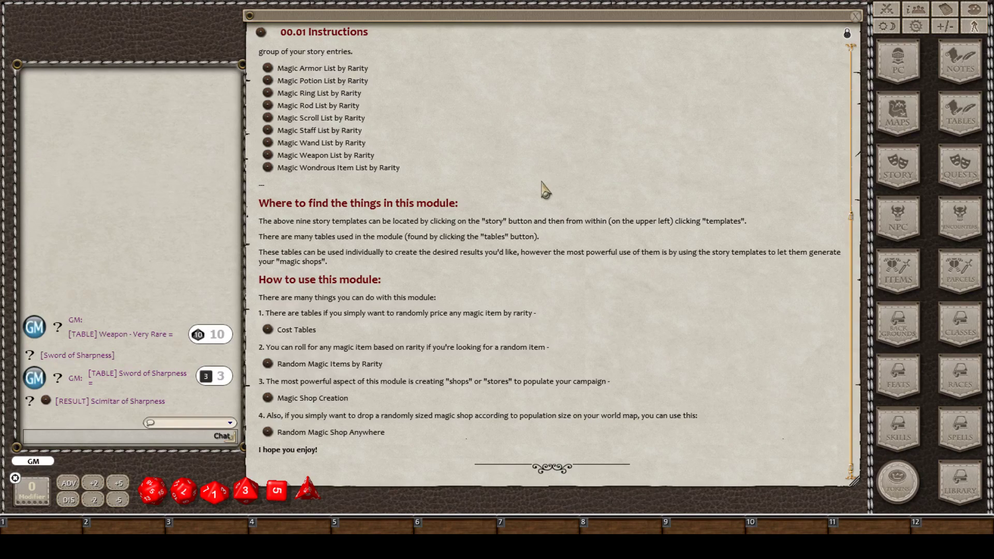
pyautogui.click(856, 15)
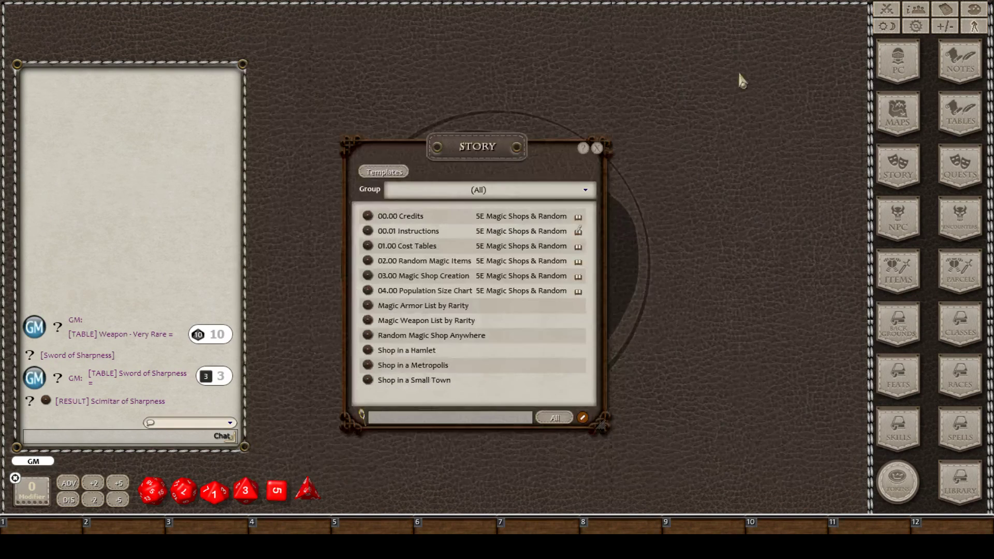
pyautogui.click(598, 150)
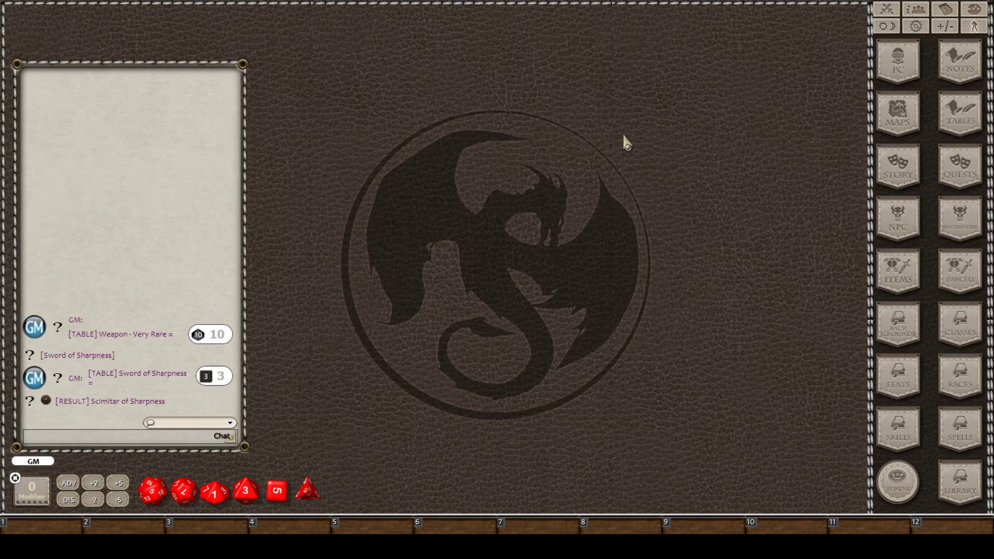